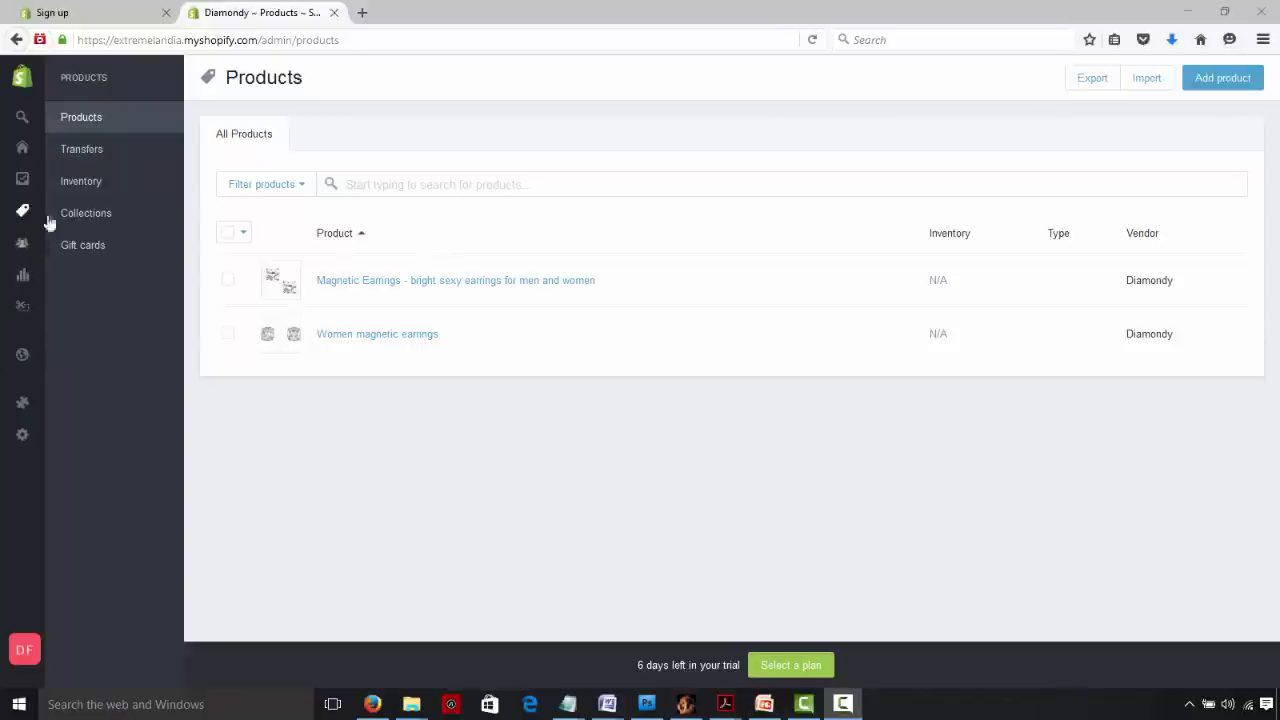
# Step: Go to the Products list, reload it, and briefly open then leave the Add product page
pyautogui.moveTo(23, 294)
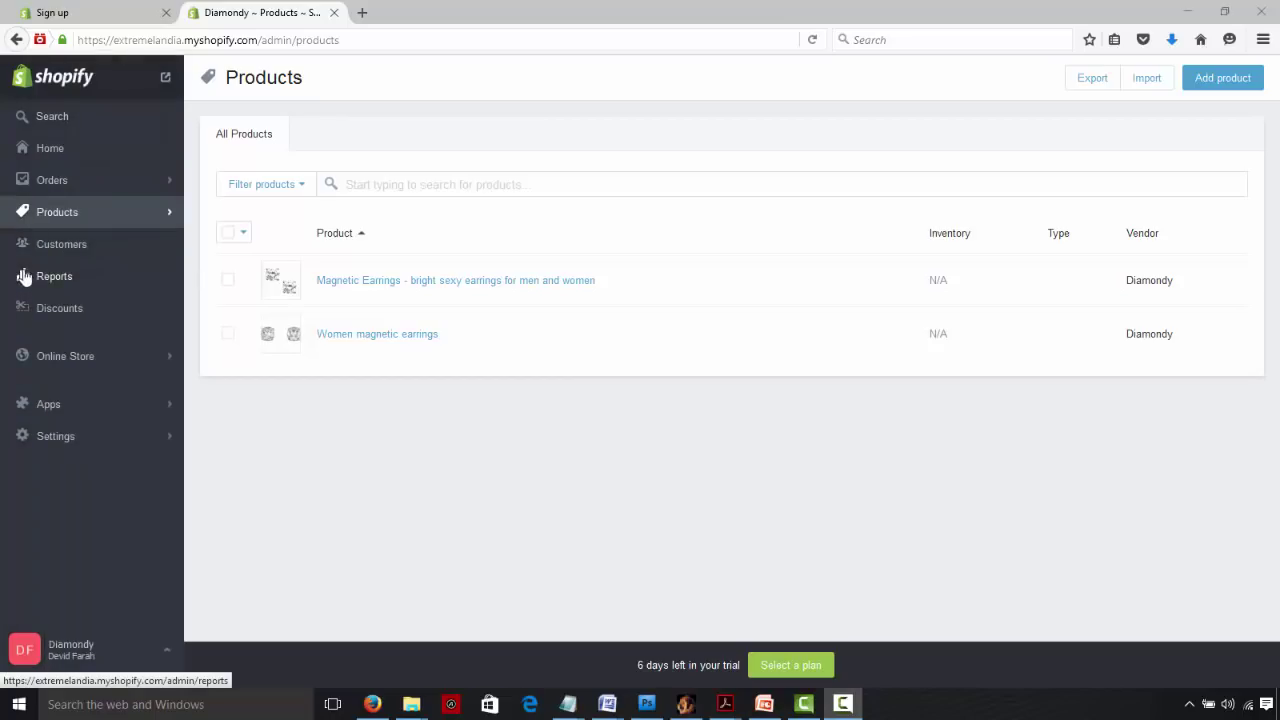
pyautogui.click(70, 213)
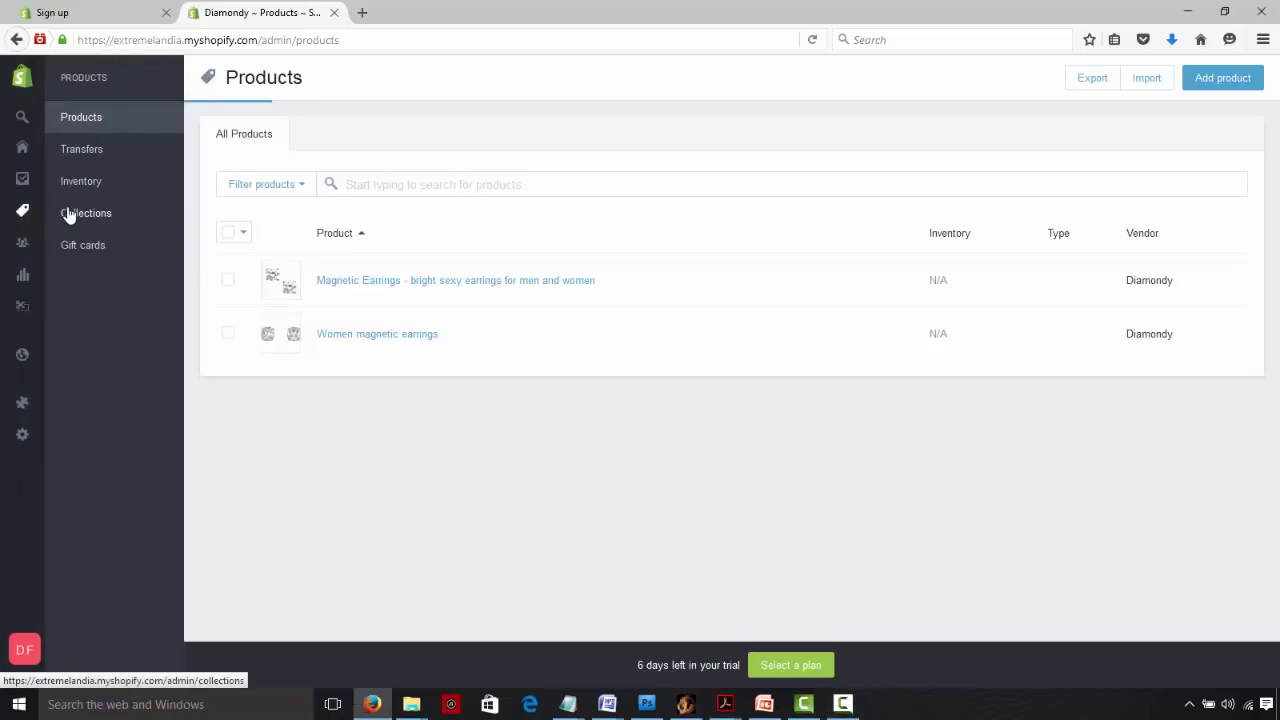
pyautogui.click(89, 120)
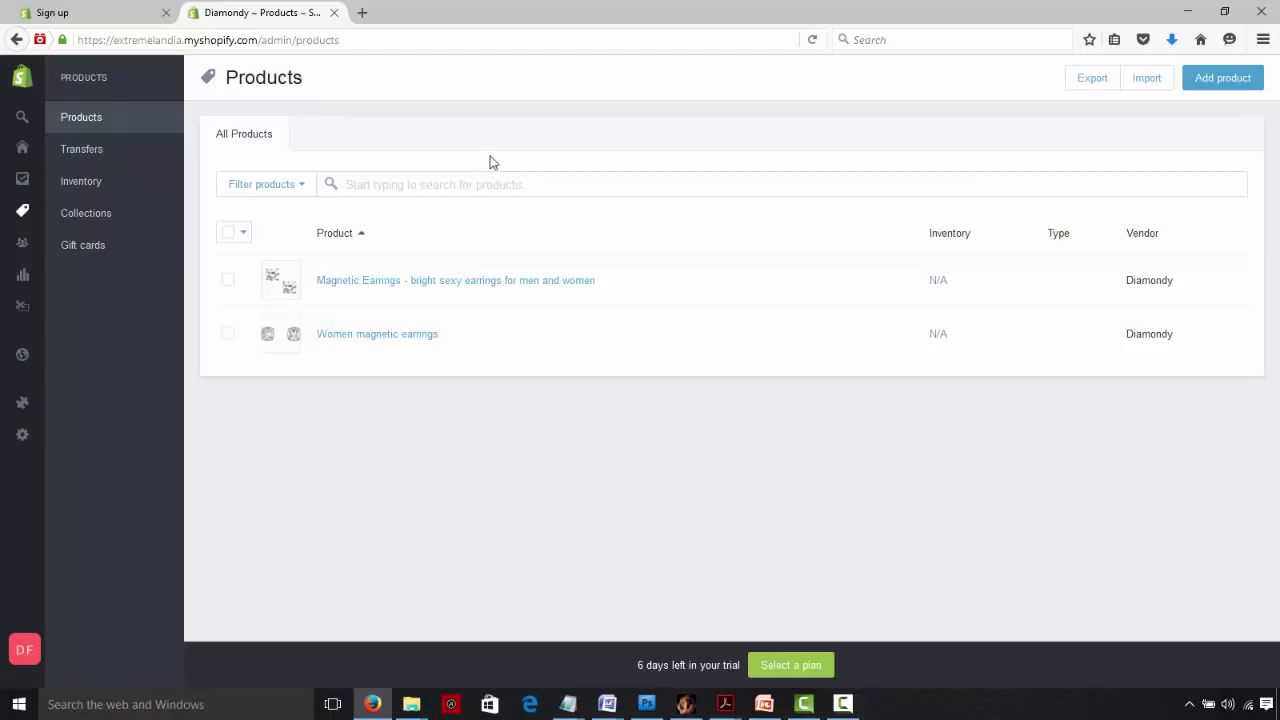
pyautogui.click(1228, 86)
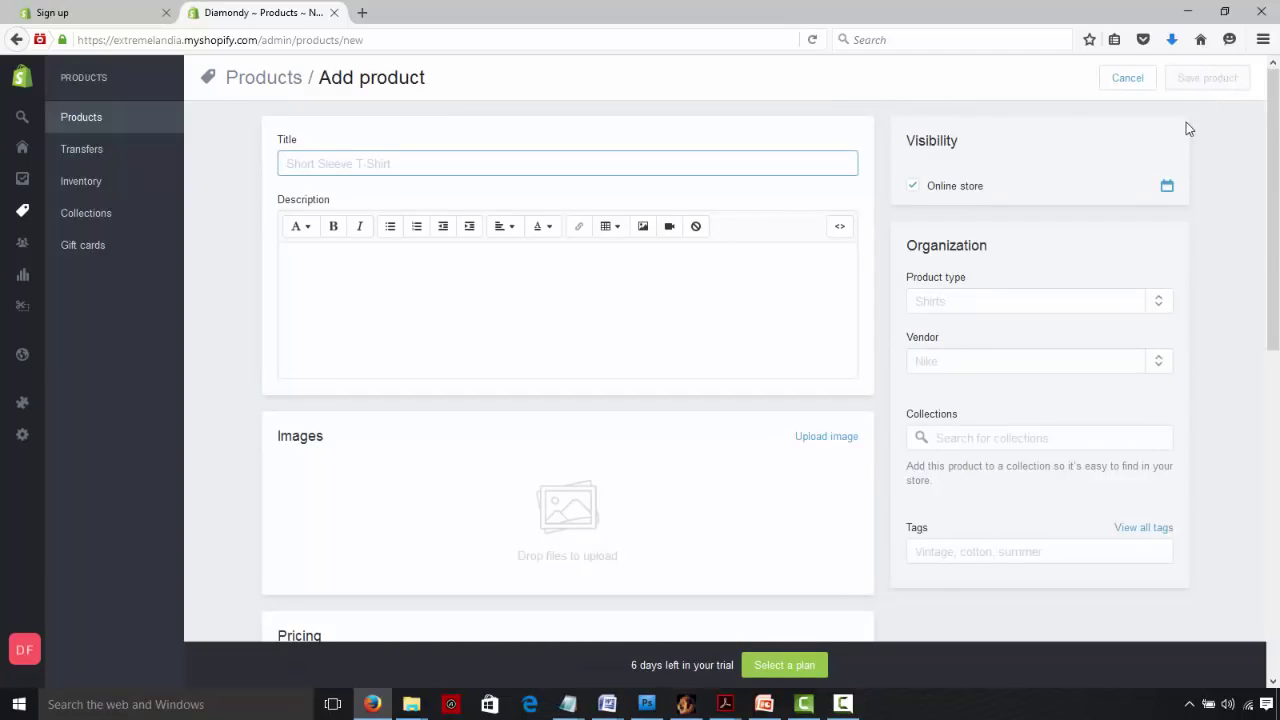
pyautogui.click(17, 41)
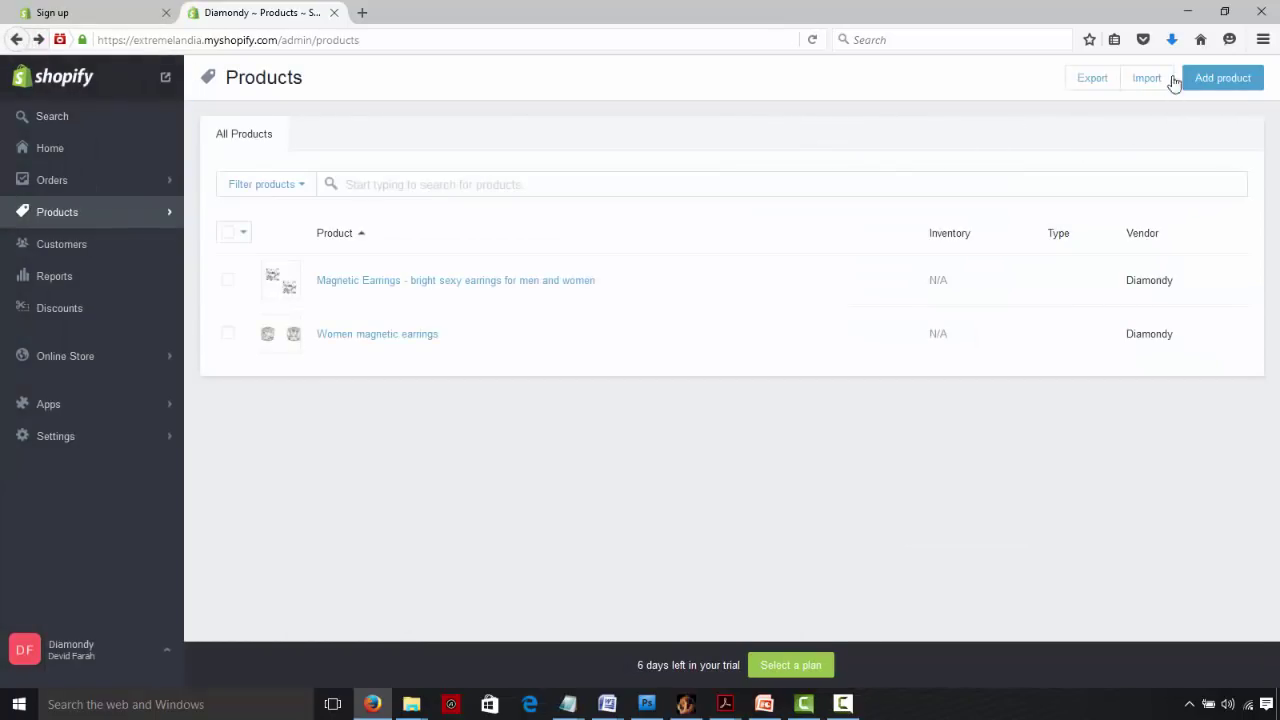
# Step: Open a blank Add product form and scroll through Pricing, Inventory, Shipping and Variants and back
pyautogui.click(1214, 82)
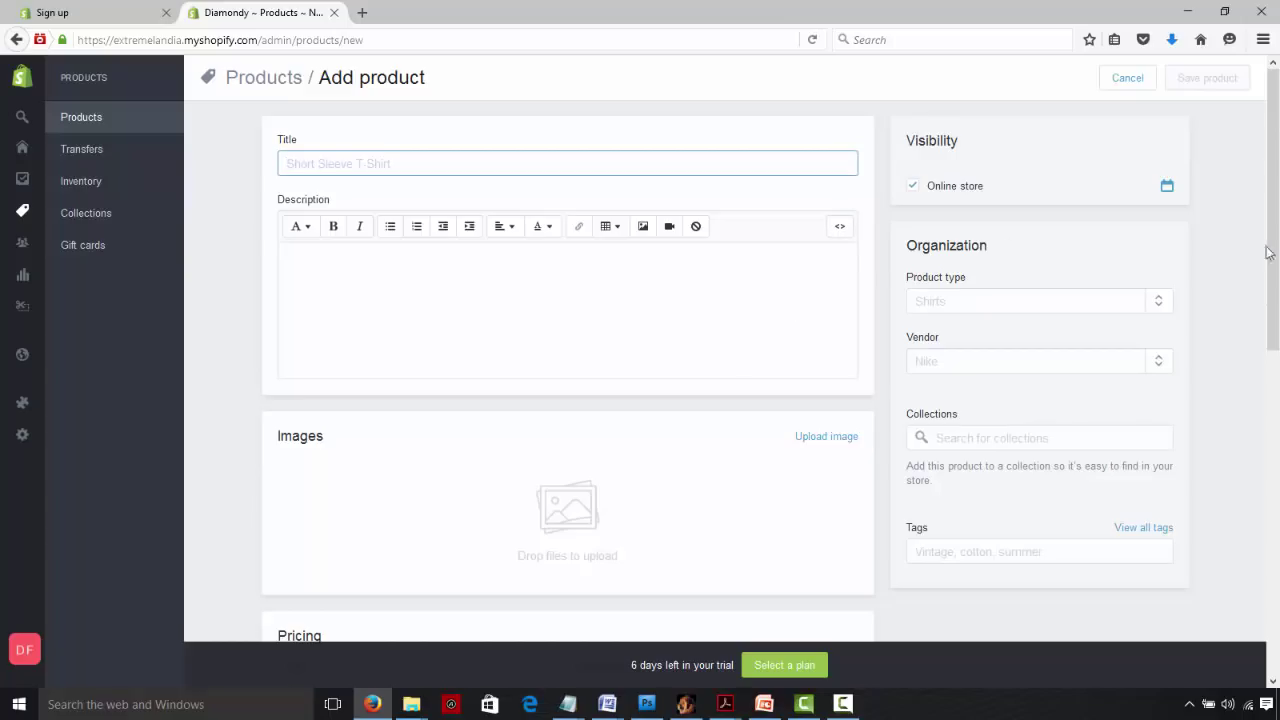
pyautogui.moveTo(1277, 203); pyautogui.dragTo(1277, 203)
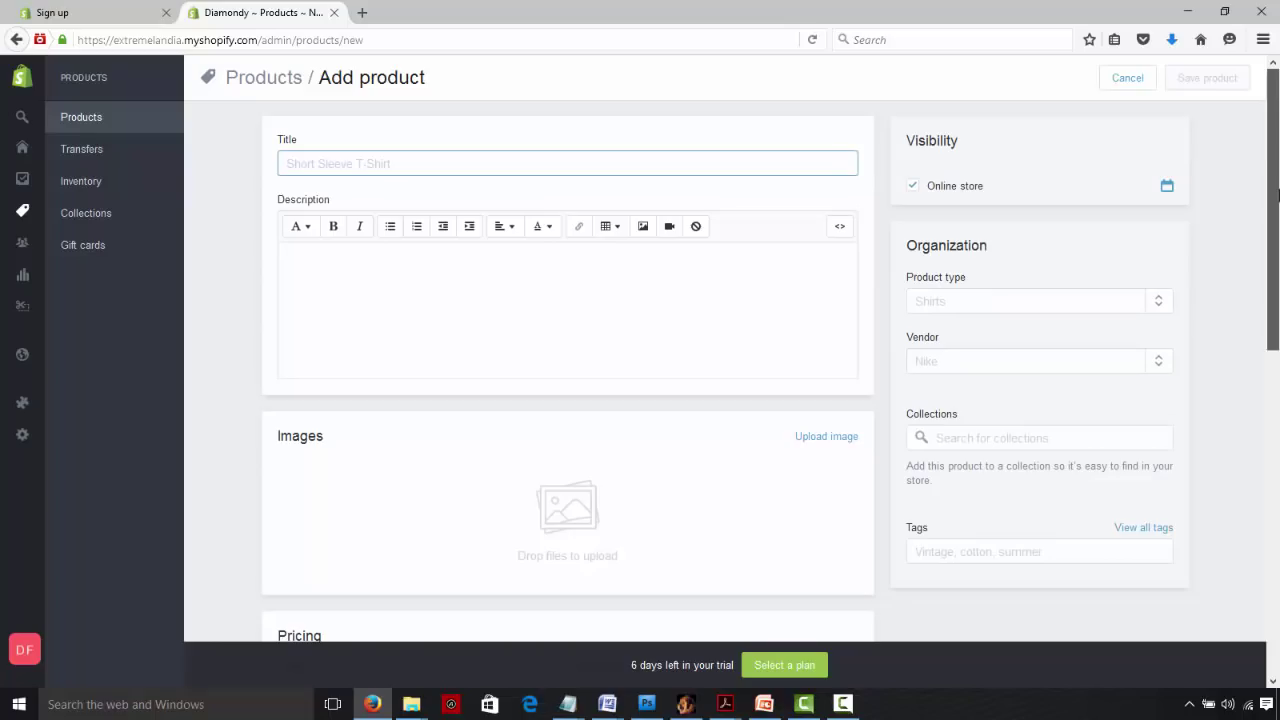
pyautogui.moveTo(1277, 197); pyautogui.dragTo(1270, 435)
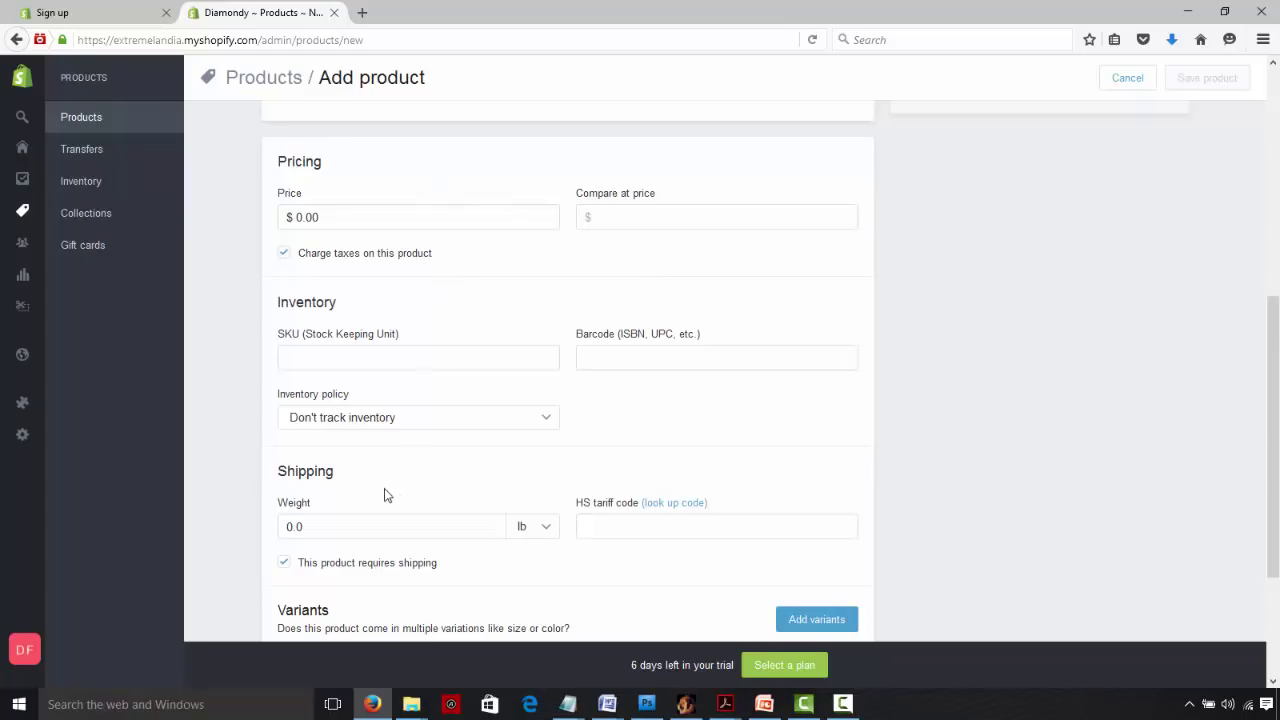
pyautogui.moveTo(1276, 399); pyautogui.dragTo(1273, 153)
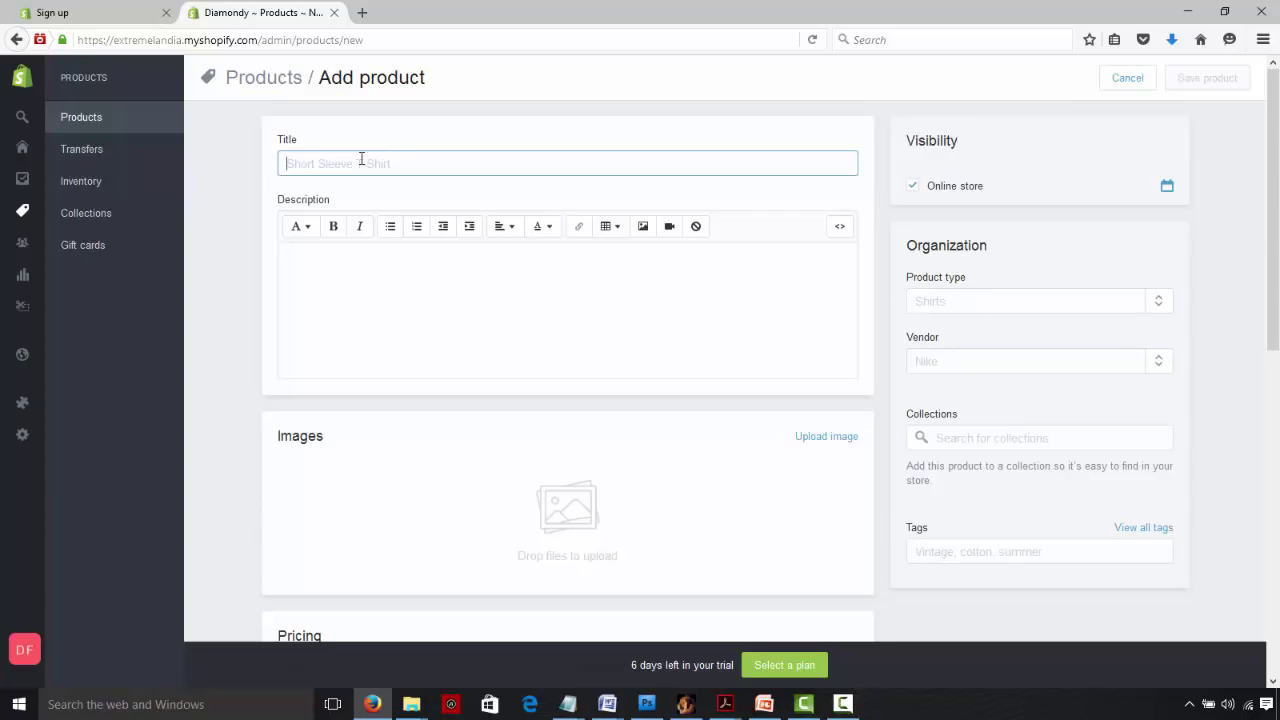
# Step: Replace a sample shirt title with 'Pura D'or premium - organic oil for hair loss'
pyautogui.write('YOU')
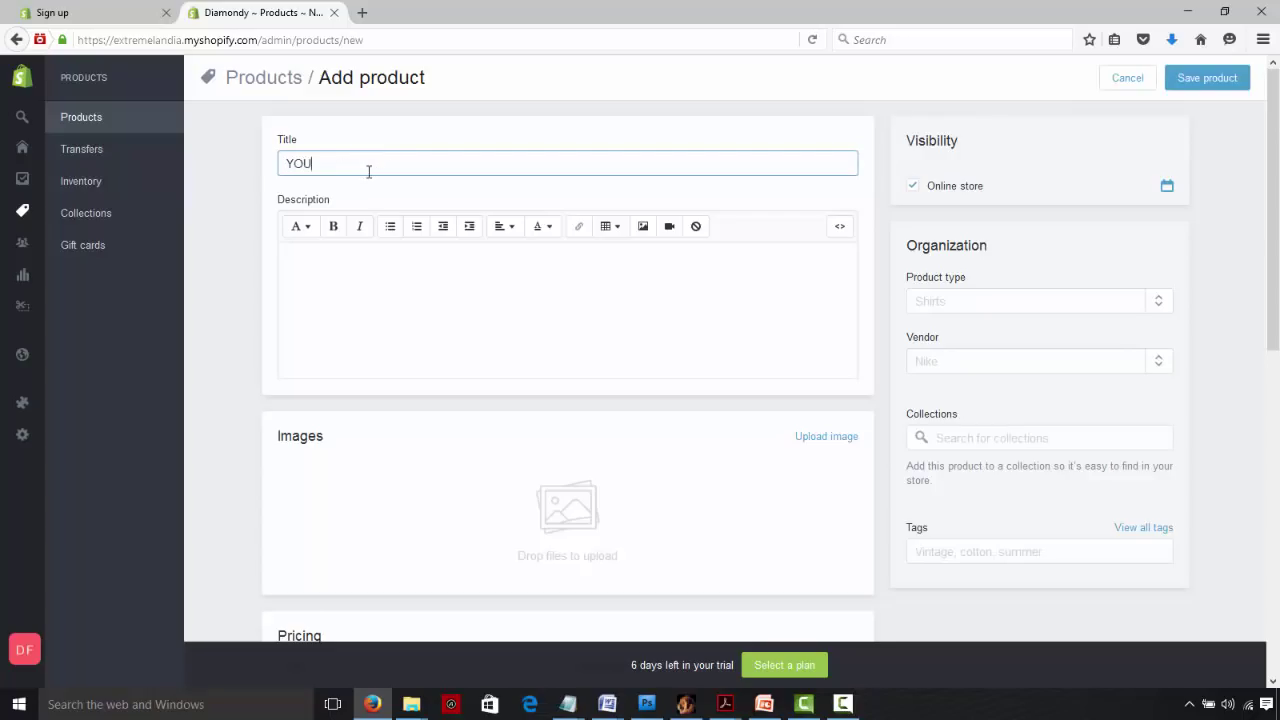
pyautogui.write('R SHIRT TITLE - wH')
pyautogui.press('BackSpace')
pyautogui.press('BackSpace')
pyautogui.press('BackSpace')
pyautogui.press('BackSpace')
pyautogui.press('BackSpace')
pyautogui.press('BackSpace')
pyautogui.press('BackSpace')
pyautogui.press('BackSpace')
pyautogui.press('BackSpace')
pyautogui.press('BackSpace')
pyautogui.press('BackSpace')
pyautogui.press('BackSpace')
pyautogui.press('BackSpace')
pyautogui.write("RT TITLE - White Men's Crew ")
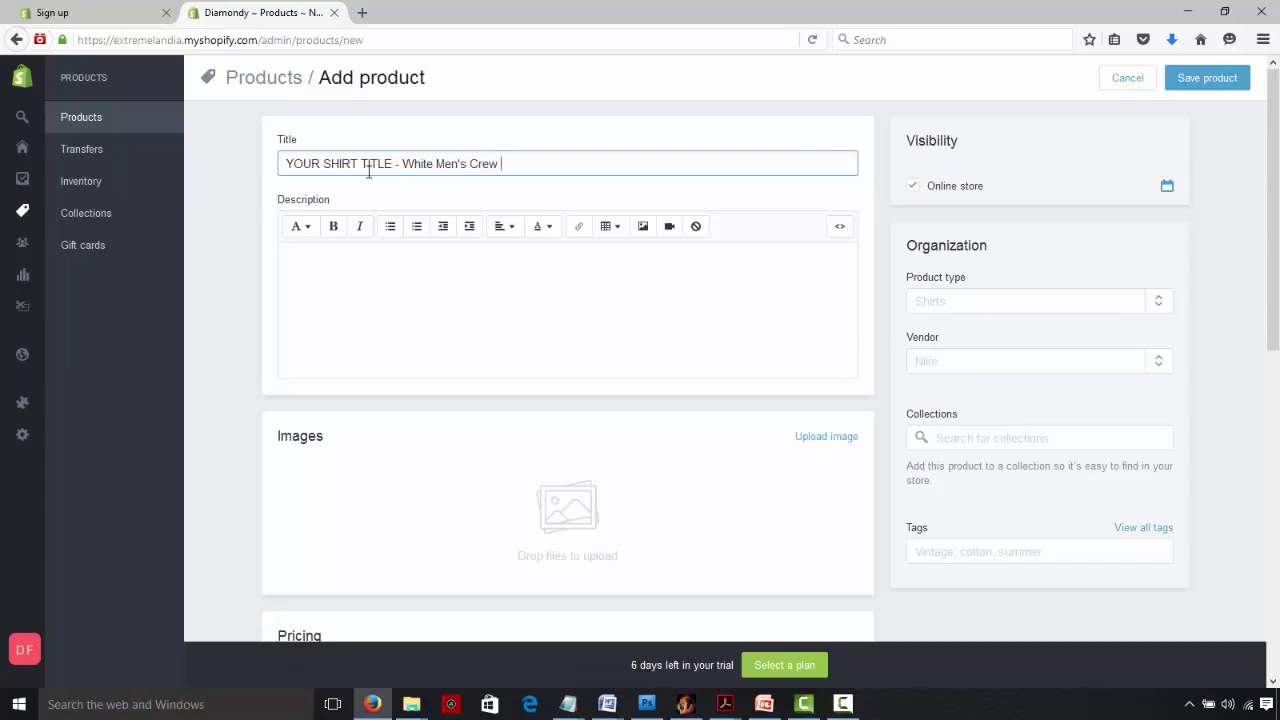
pyautogui.write('Neck Tee Shirt')
pyautogui.moveTo(597, 165); pyautogui.dragTo(113, 165)
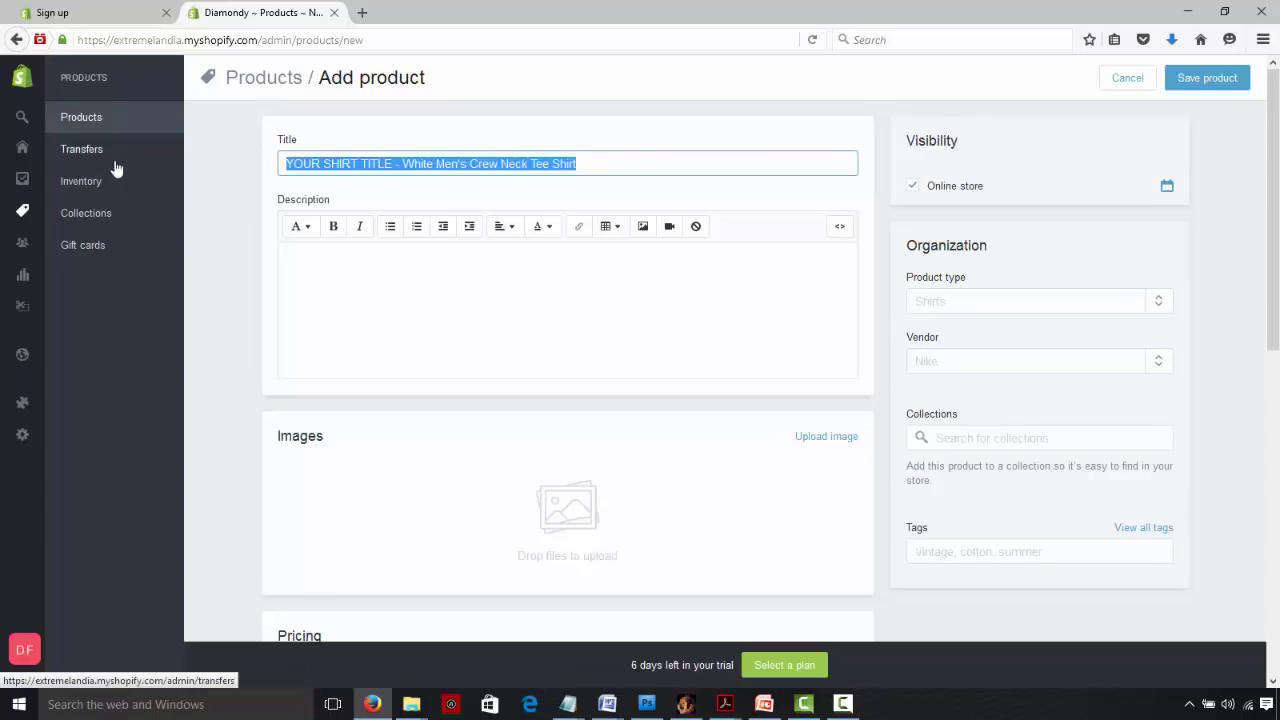
pyautogui.press('BackSpace')
pyautogui.write('Pura')
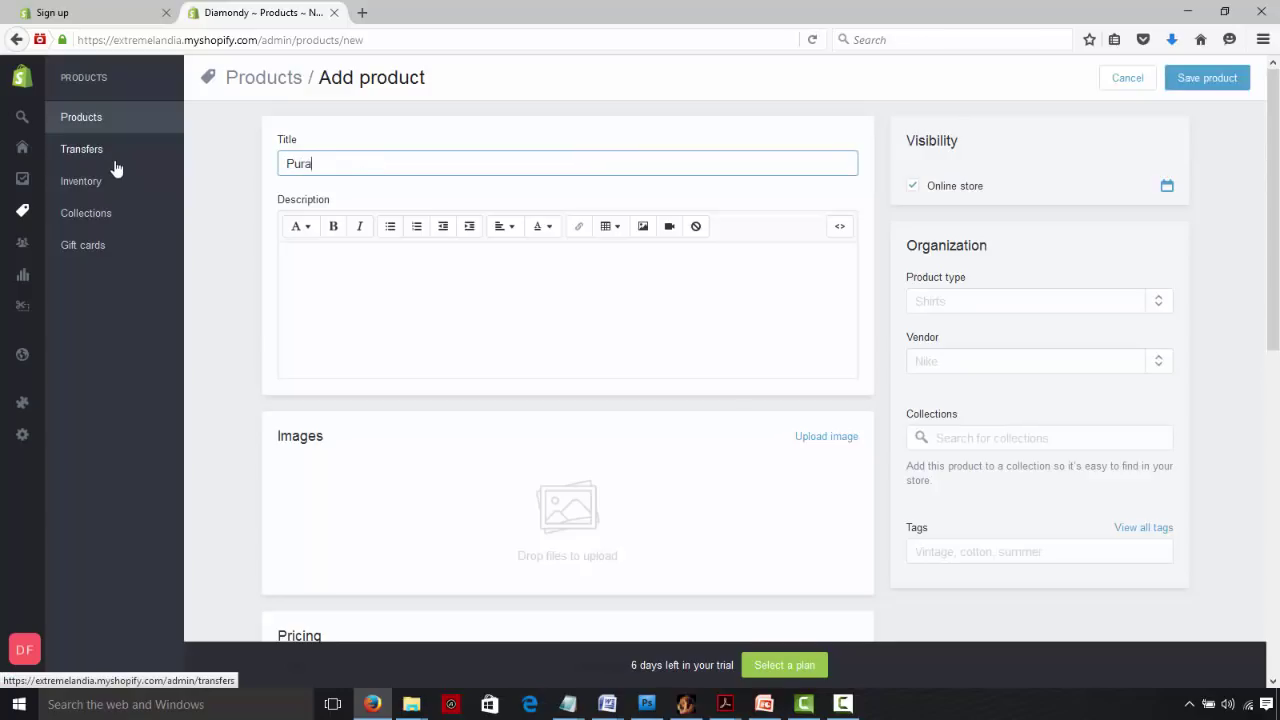
pyautogui.write(" D'or premium - organic oil for ")
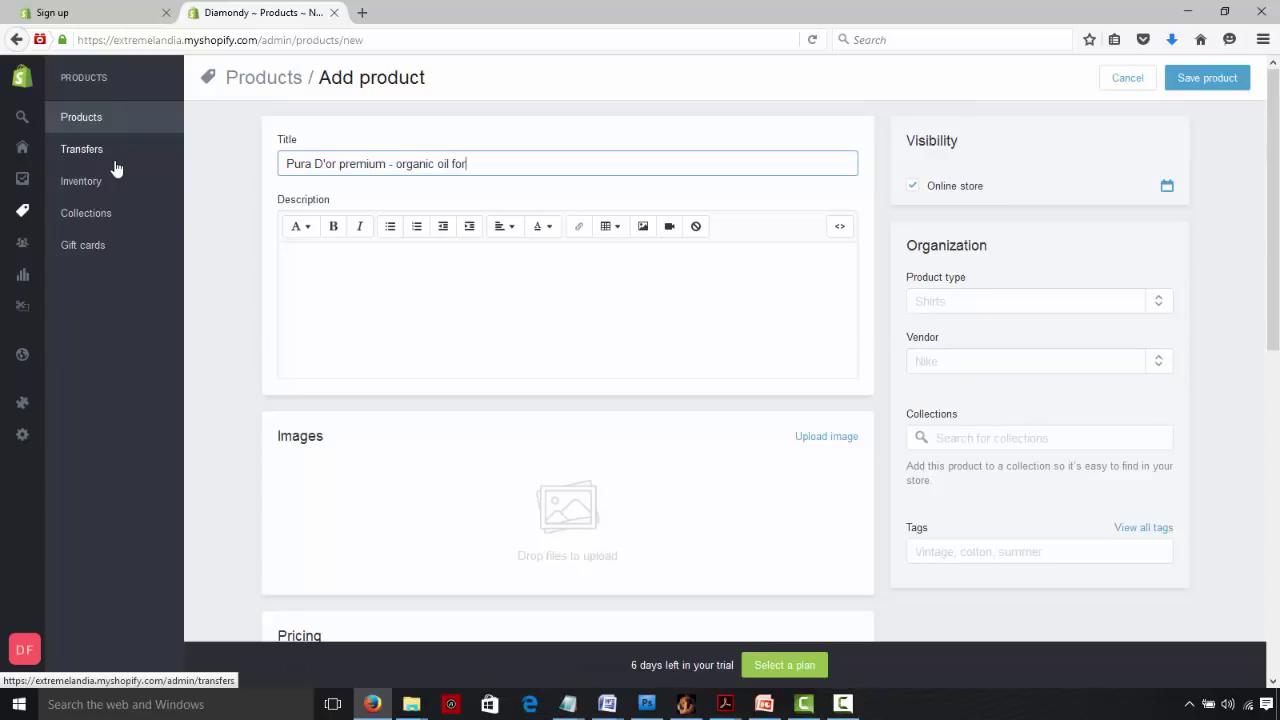
pyautogui.write('hair loss')
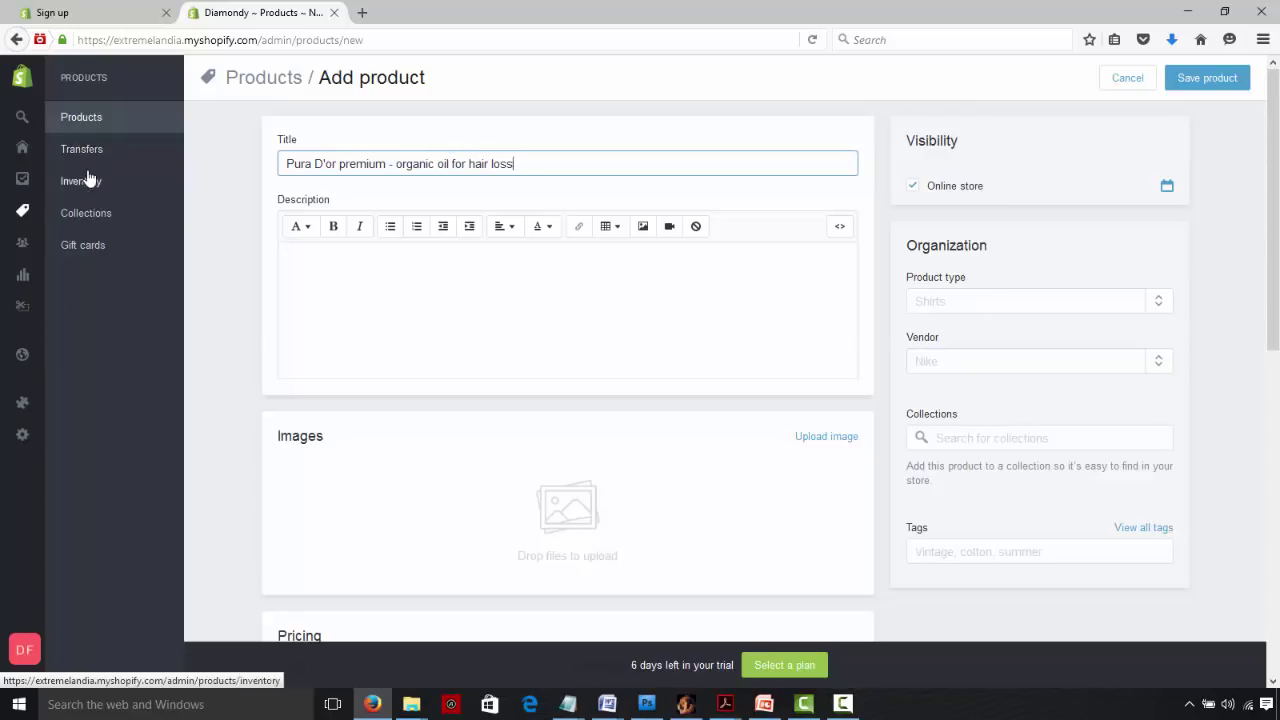
# Step: Write the white 100% cotton men's t-shirt description for "game of thrones" fans, hyphenating t-shirt
pyautogui.click(334, 255)
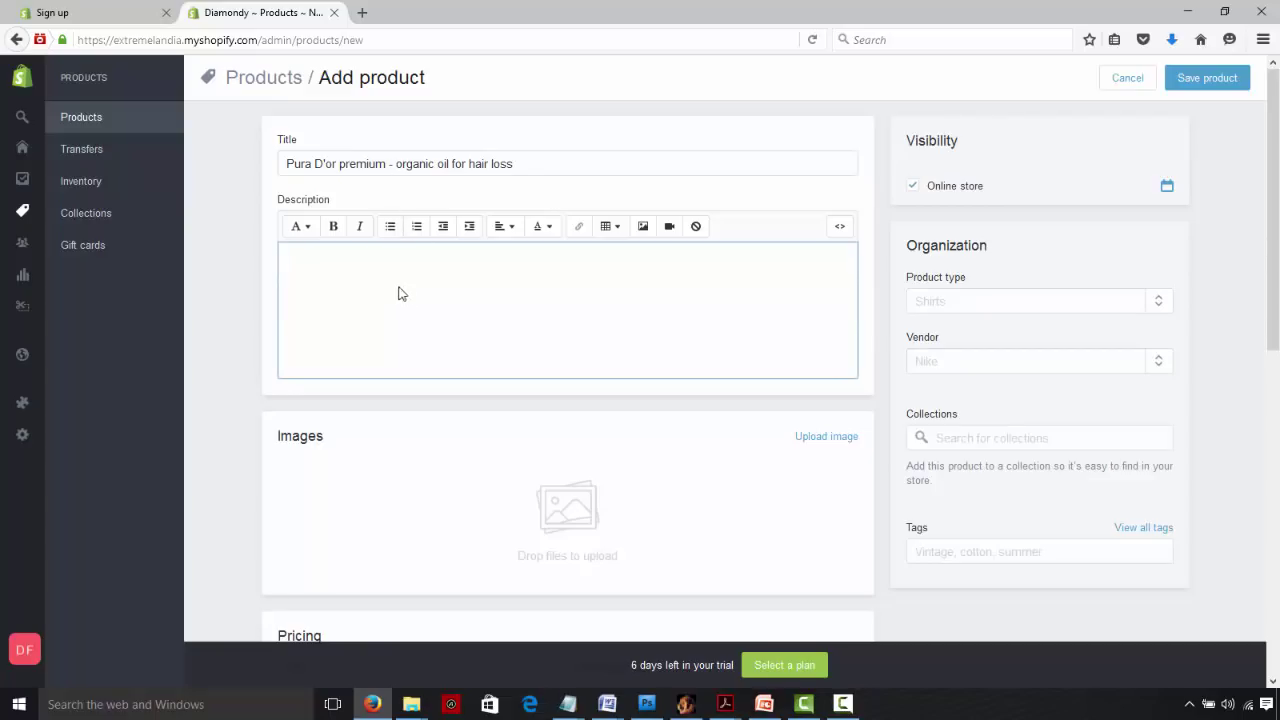
pyautogui.write('This white, 100% cot')
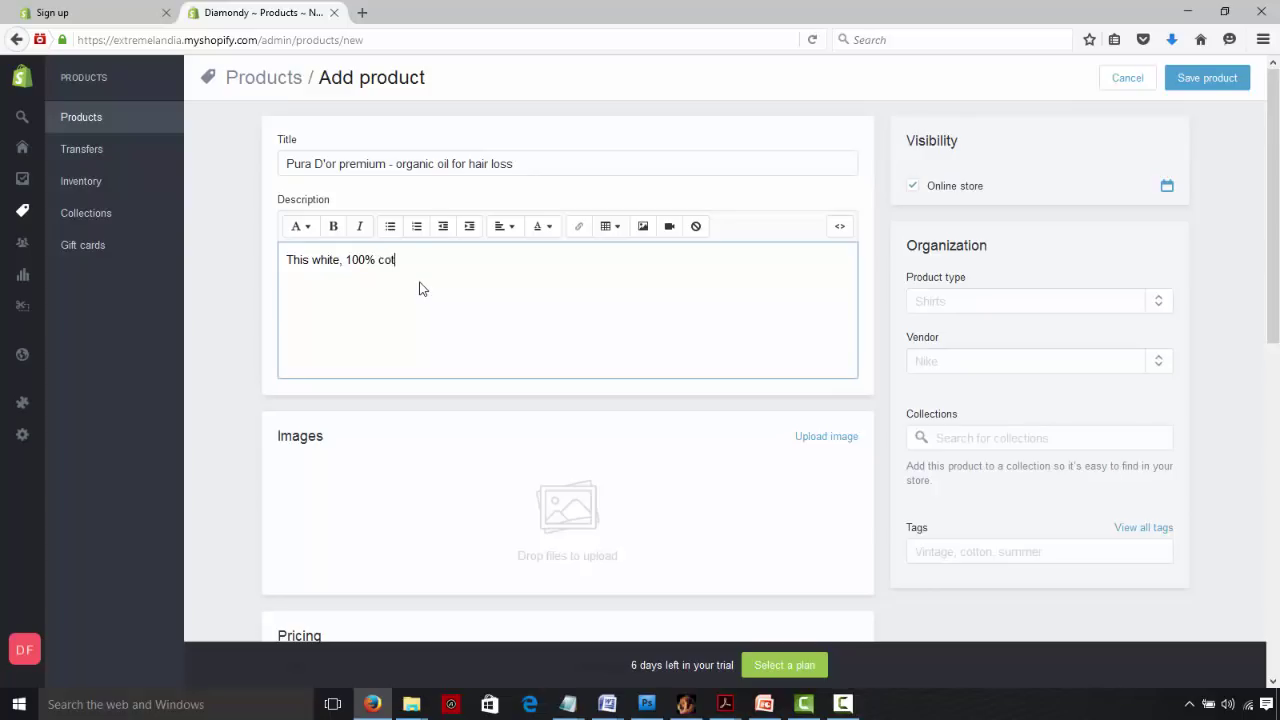
pyautogui.write("ton men's tshirt is perfect for the person wh")
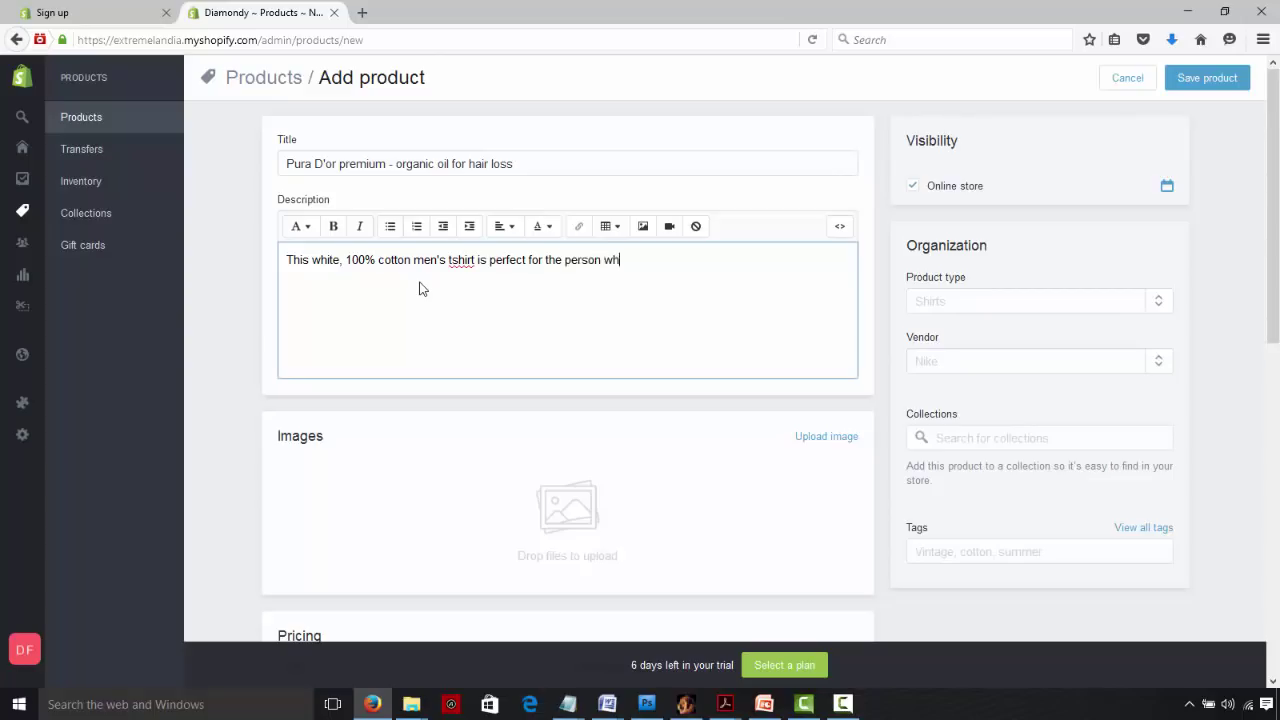
pyautogui.write('o loves the "game of thrones')
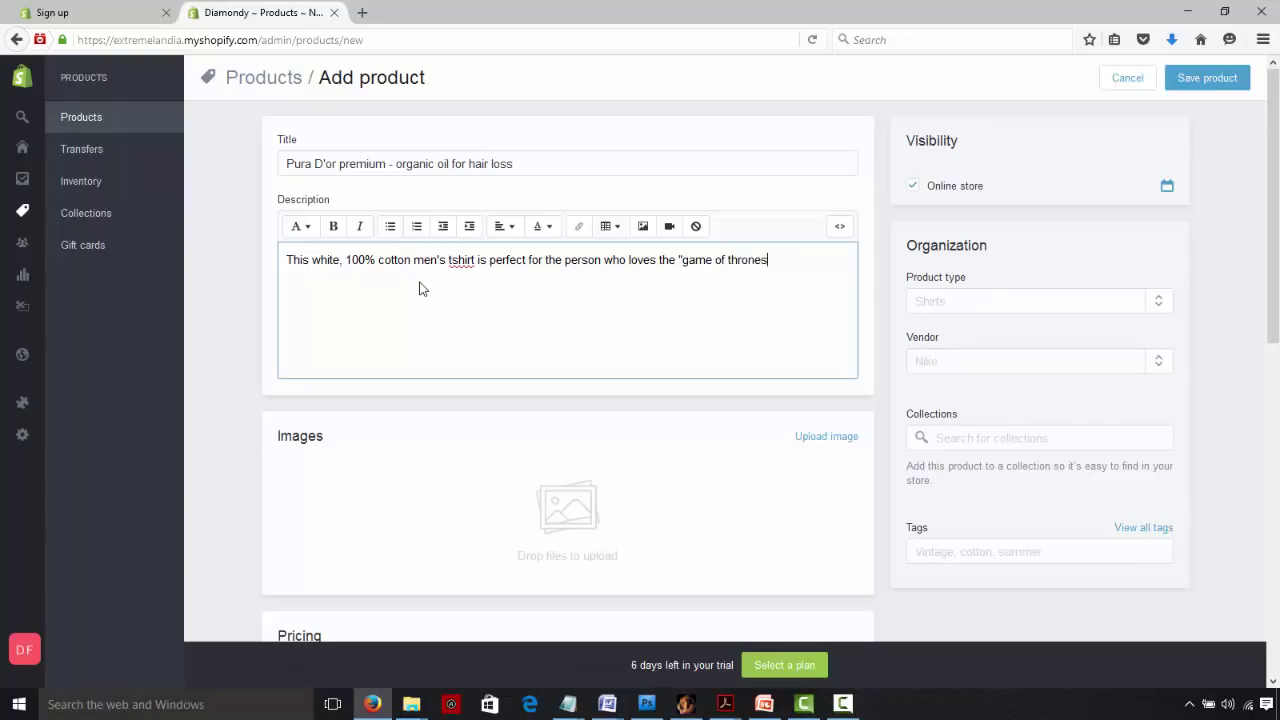
pyautogui.write('".')
pyautogui.click(453, 260)
pyautogui.write('-')
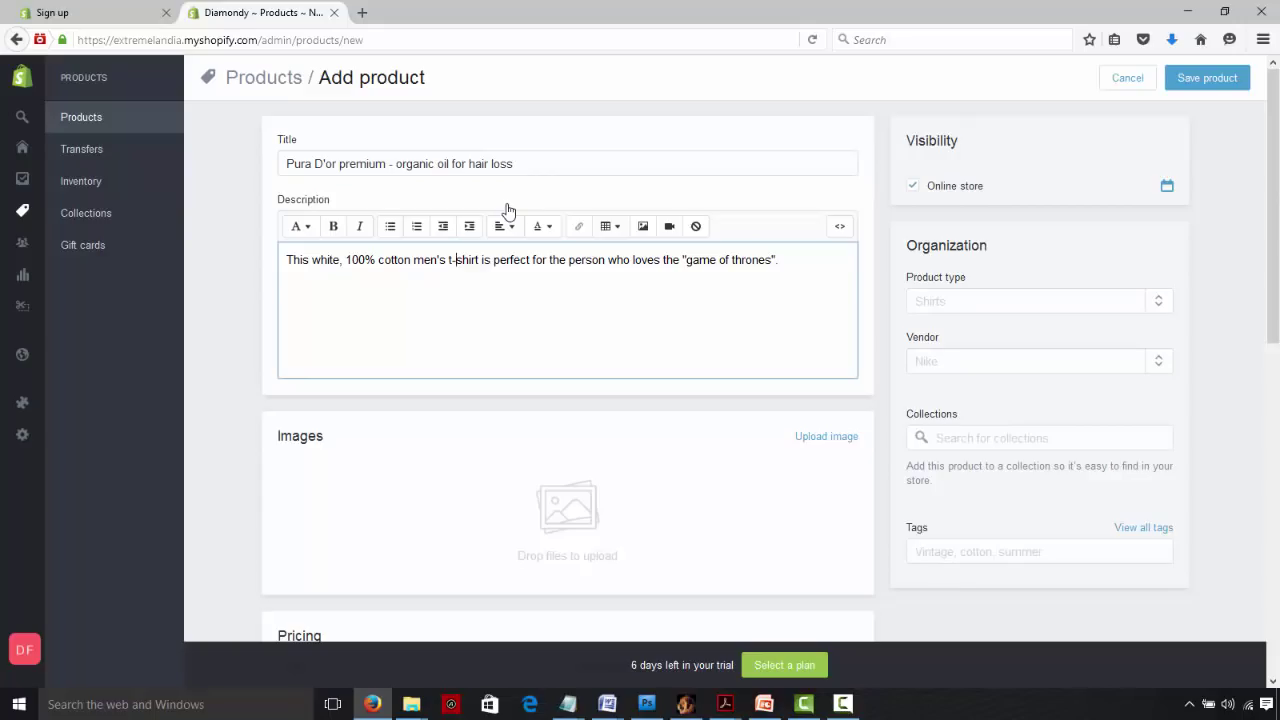
# Step: Set the vendor to 'pura d or'
pyautogui.moveTo(1275, 193); pyautogui.dragTo(1275, 235)
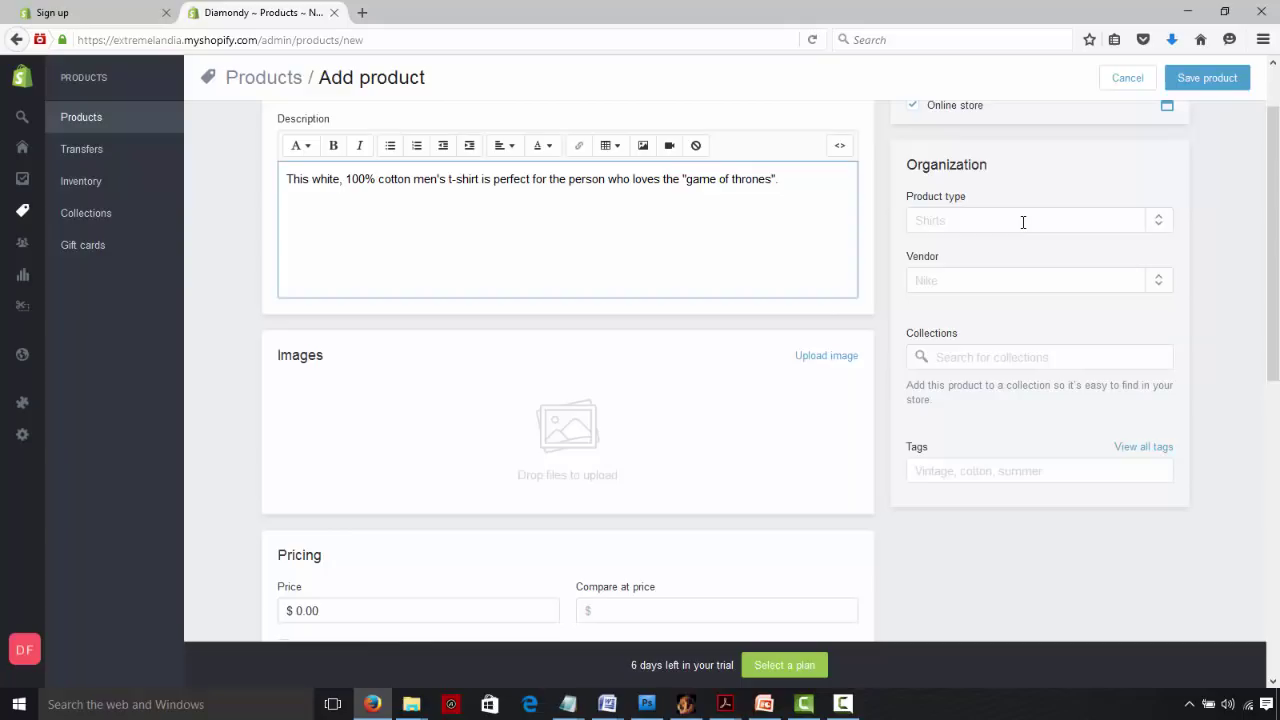
pyautogui.click(1023, 222)
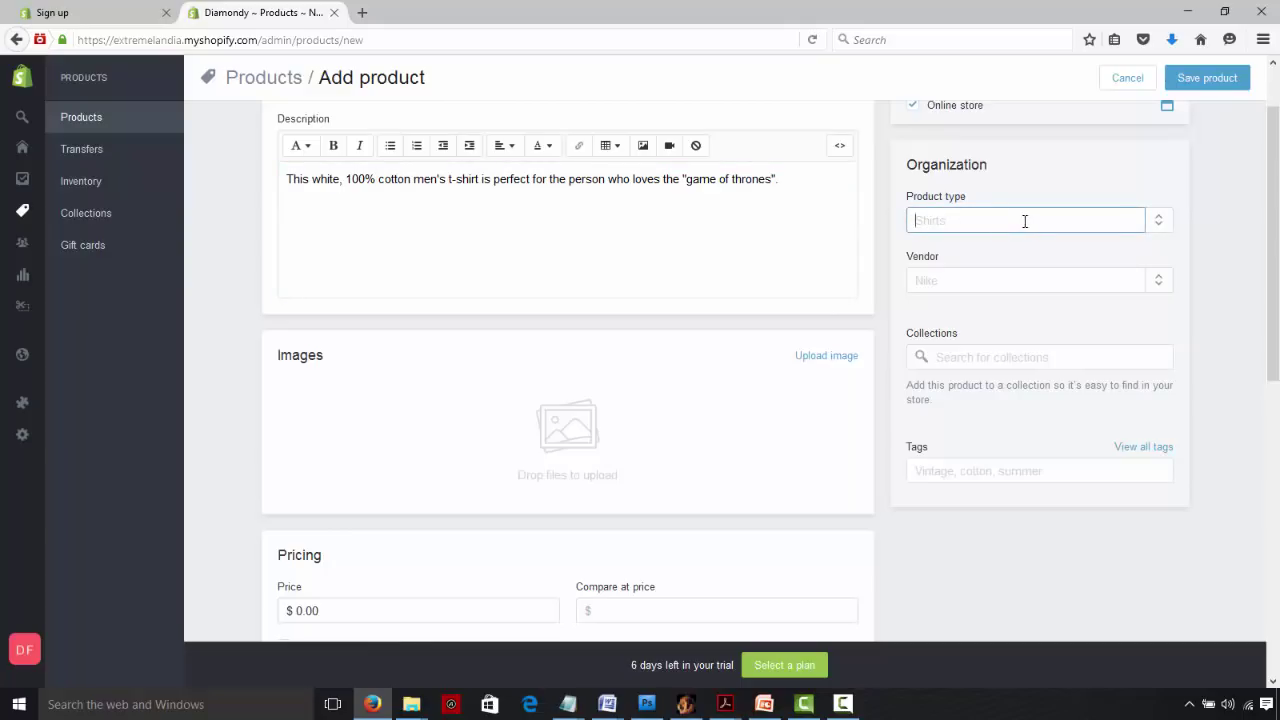
pyautogui.click(968, 279)
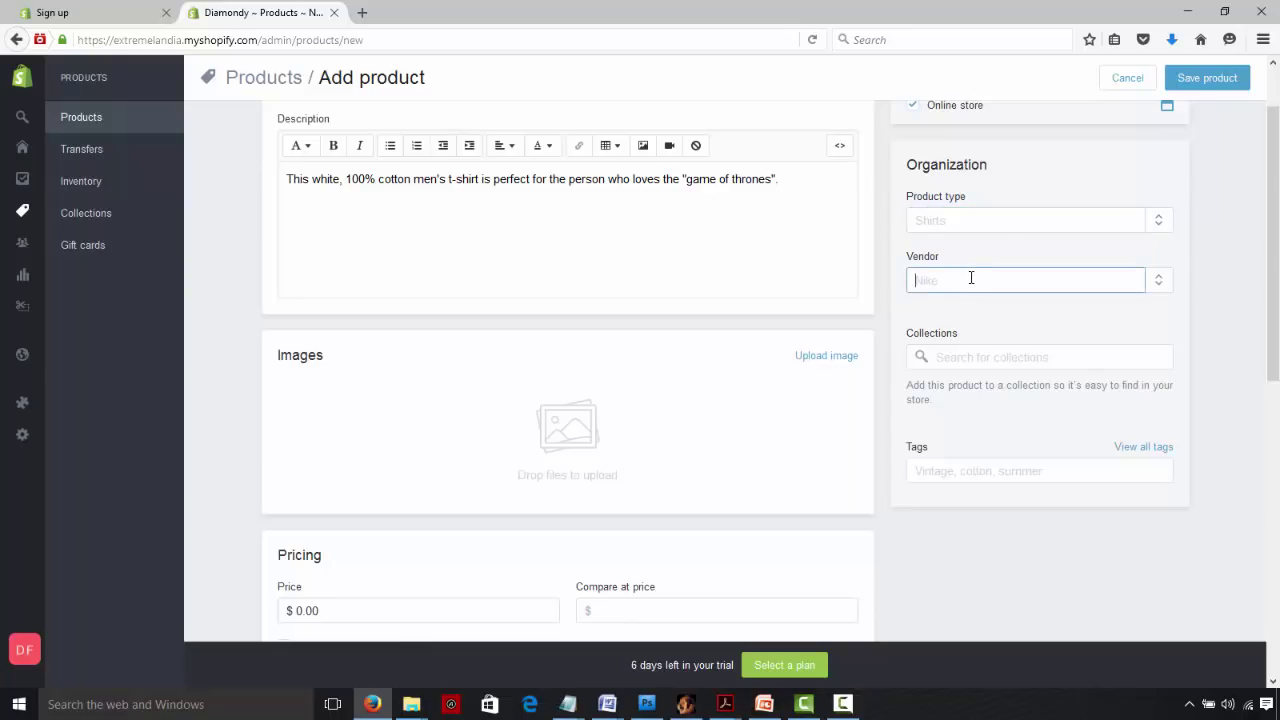
pyautogui.write('pura d or')
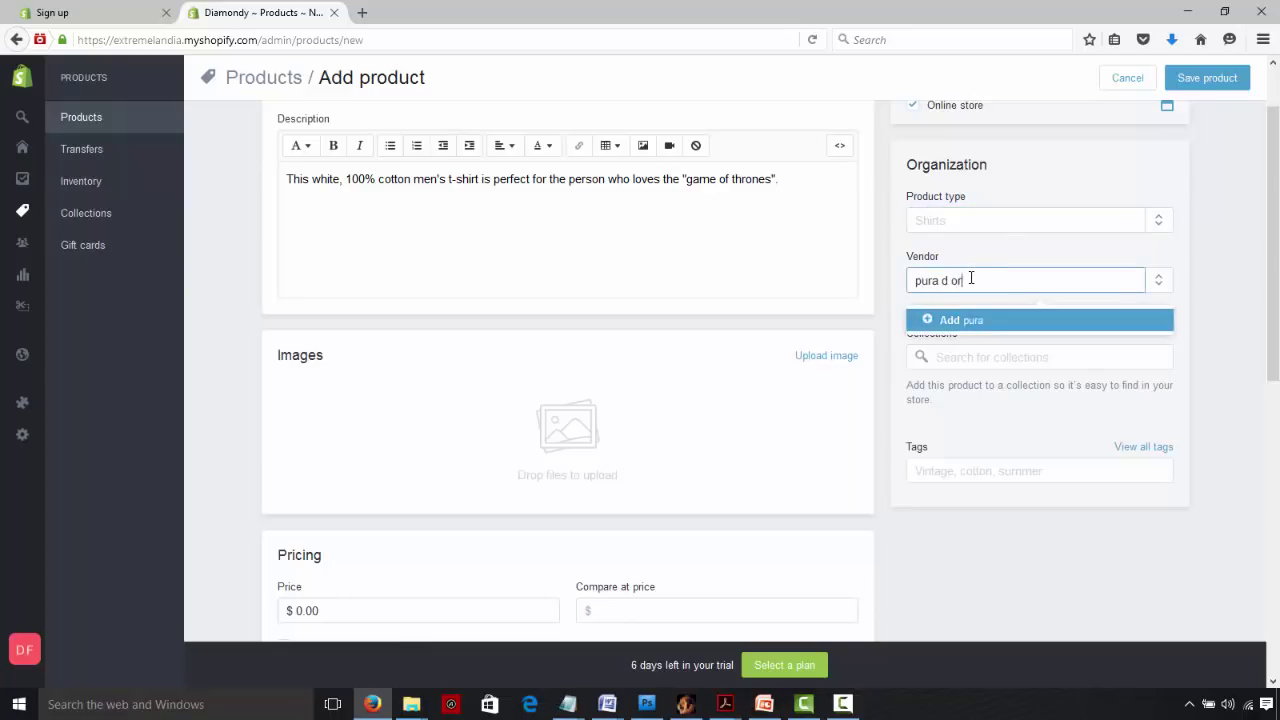
pyautogui.press('Return')
# Step: Set the product type to 'hair loss shampoo'
pyautogui.click(957, 218)
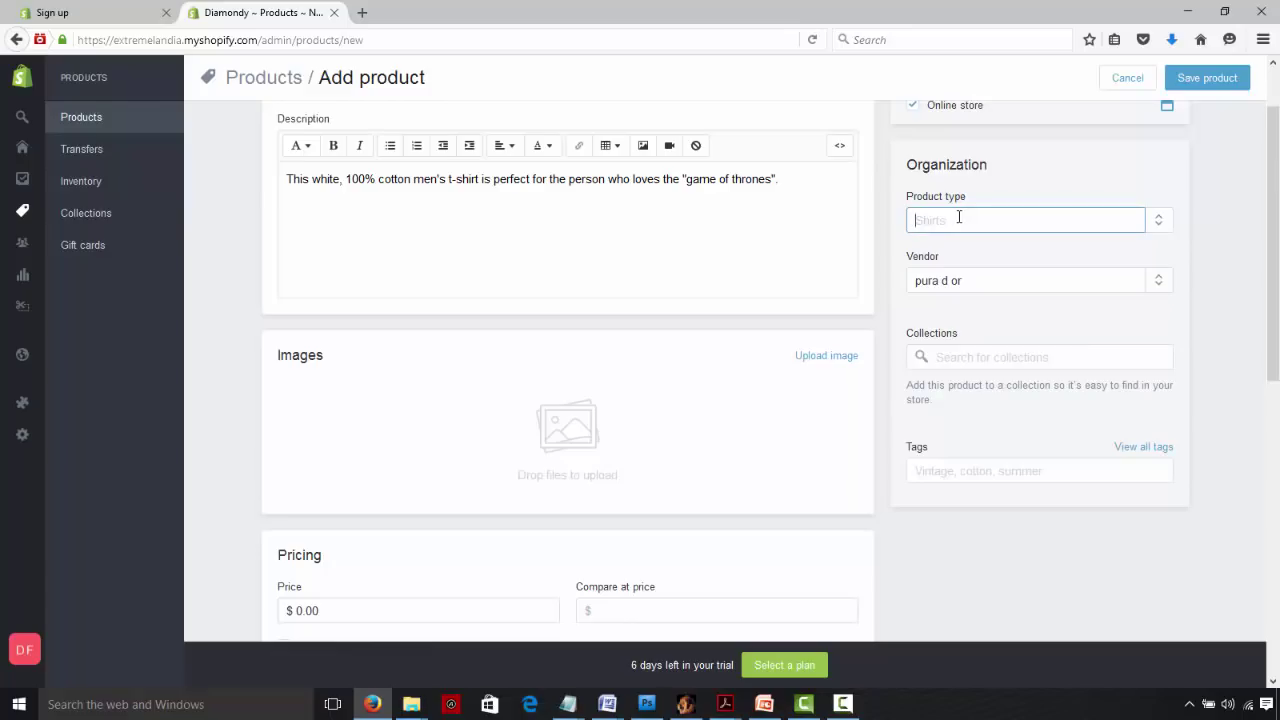
pyautogui.write('hair loss shamp')
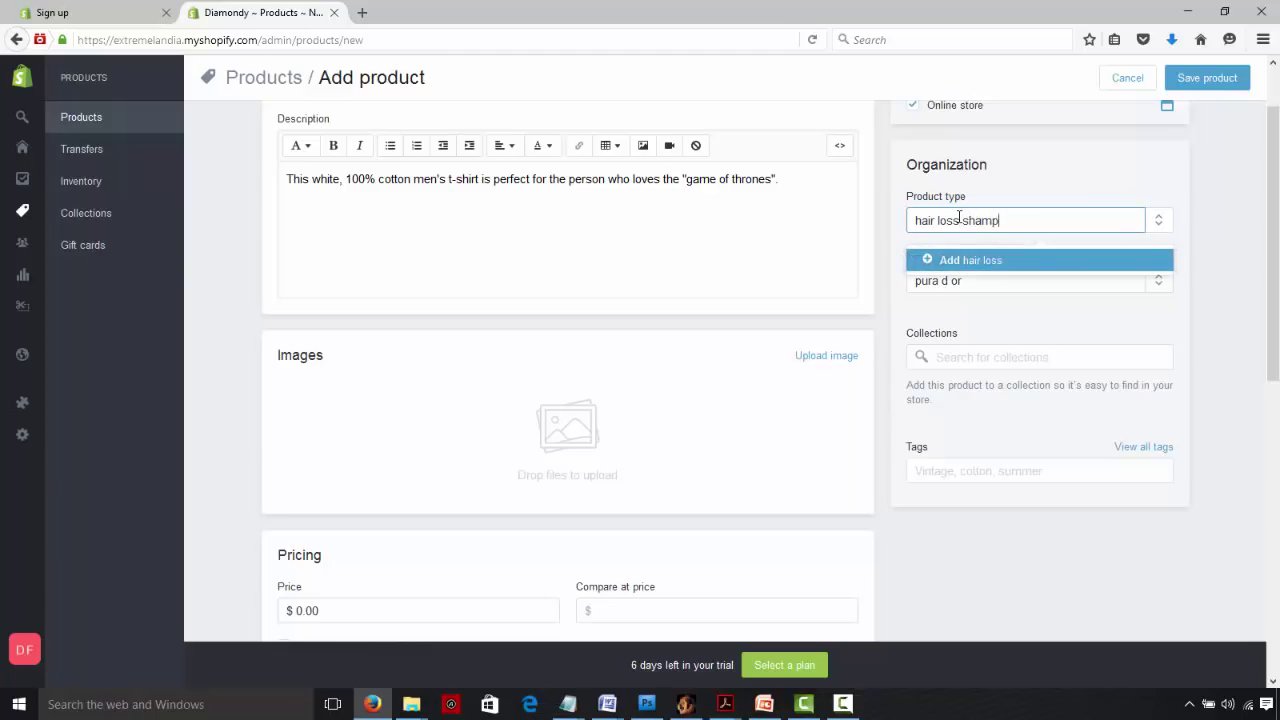
pyautogui.write('oo')
pyautogui.click(1177, 184)
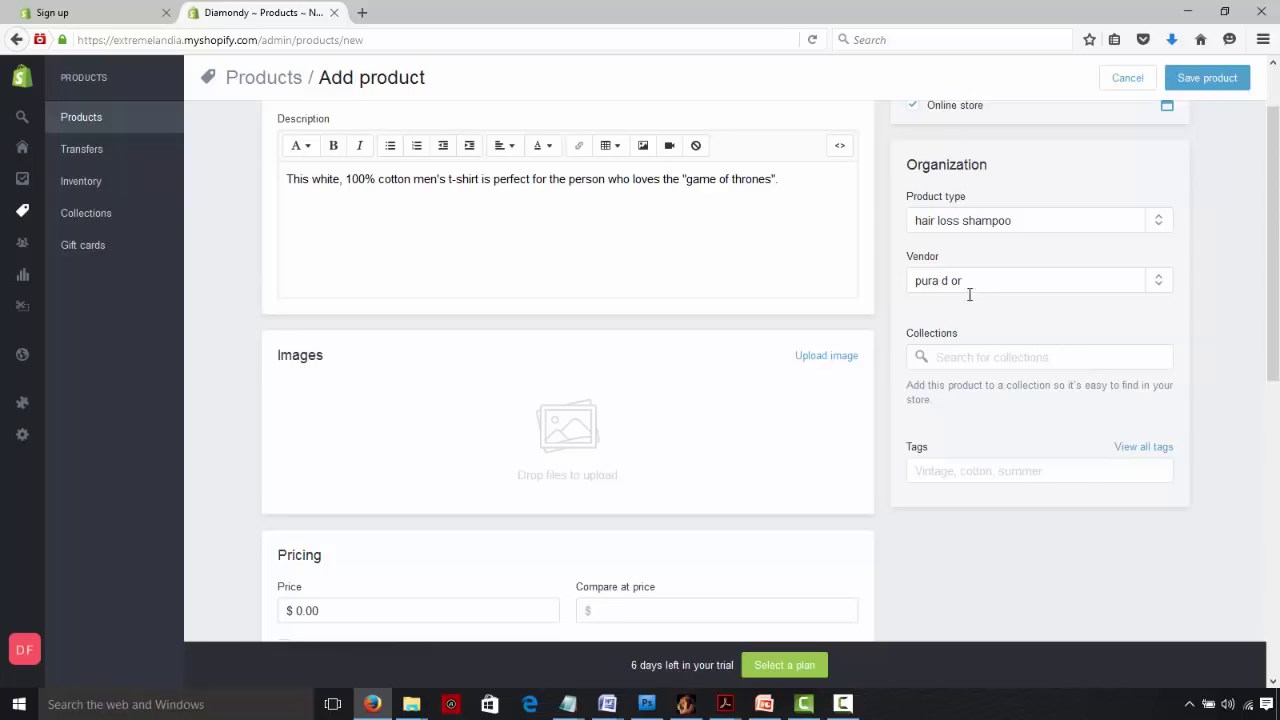
# Step: Enter WCS-001 as the SKU in the Inventory section
pyautogui.scroll(-5, 1233, 441)
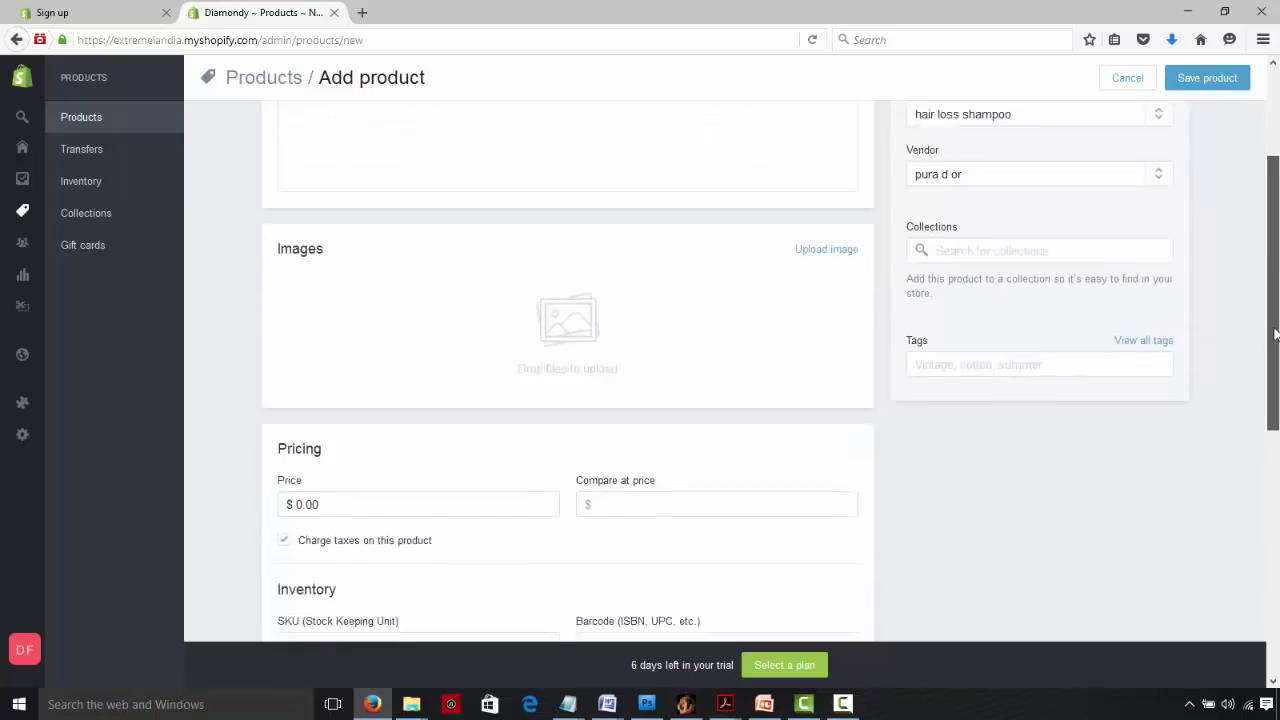
pyautogui.rightClick(1233, 441)
pyautogui.click(456, 265)
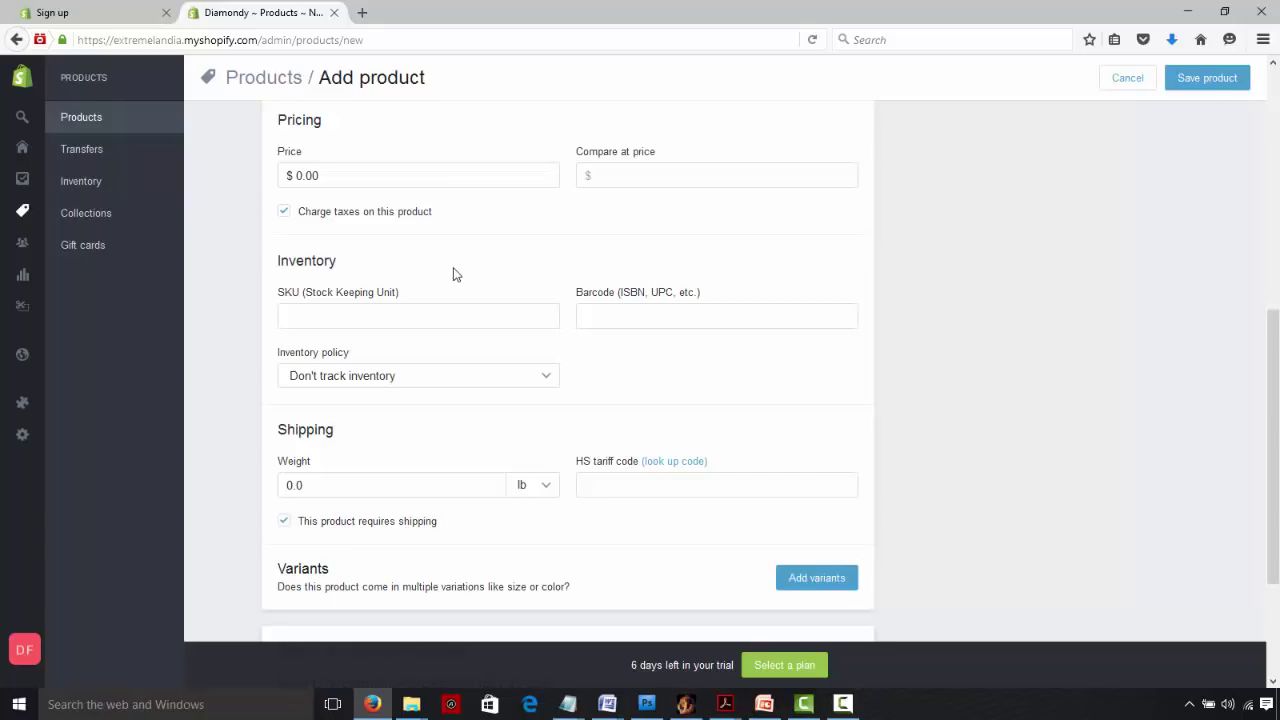
pyautogui.click(354, 314)
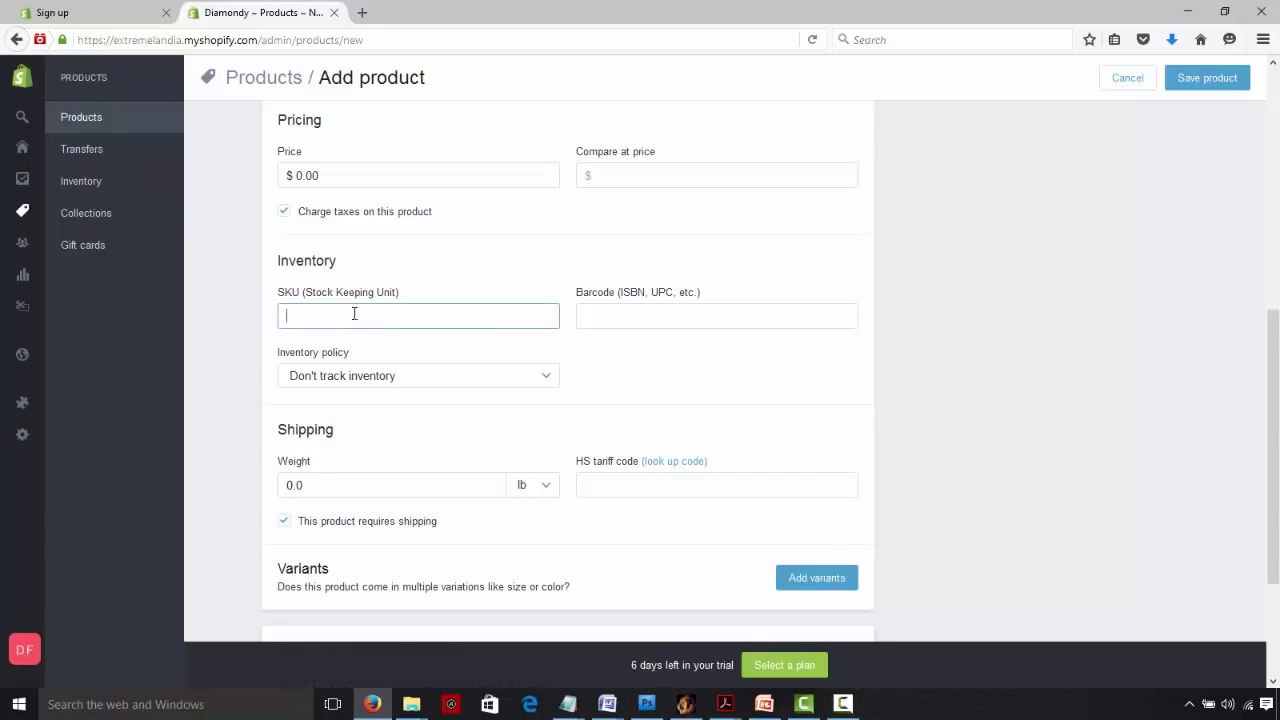
pyautogui.write('WCS-001')
pyautogui.scroll(-2, 971, 366)
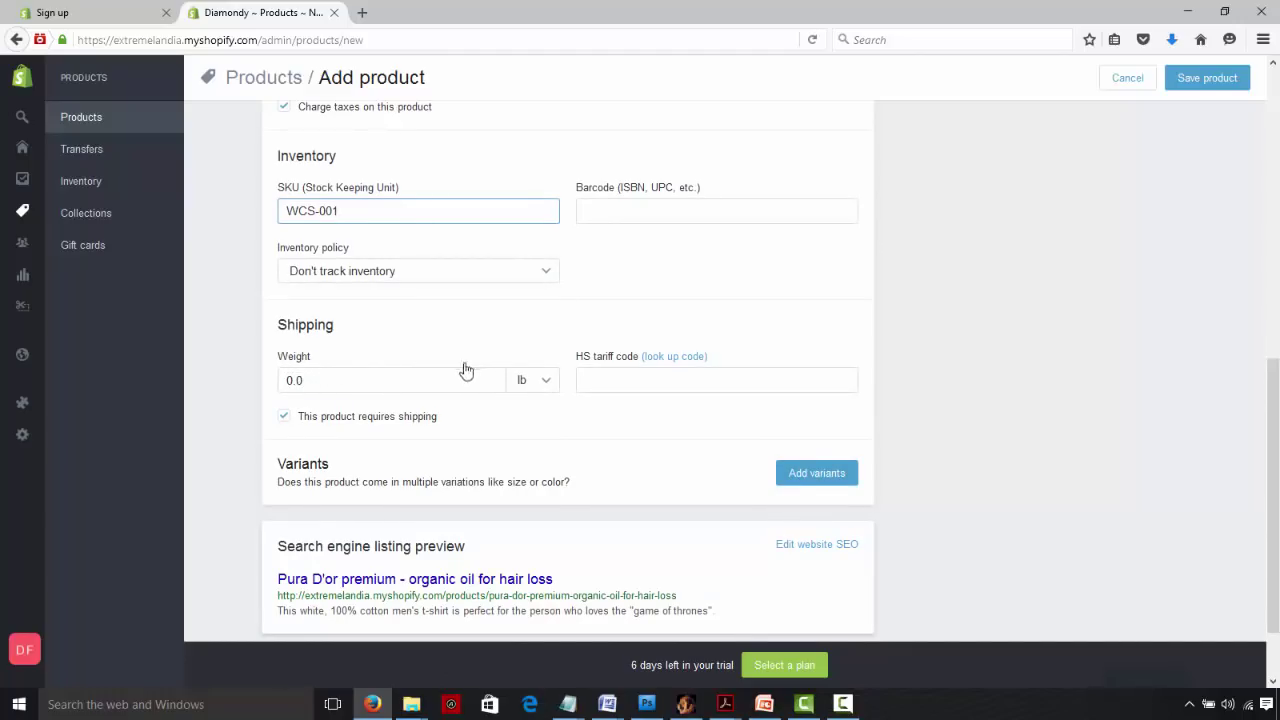
# Step: Add variants to reveal the Size option name and empty option values fields
pyautogui.click(840, 479)
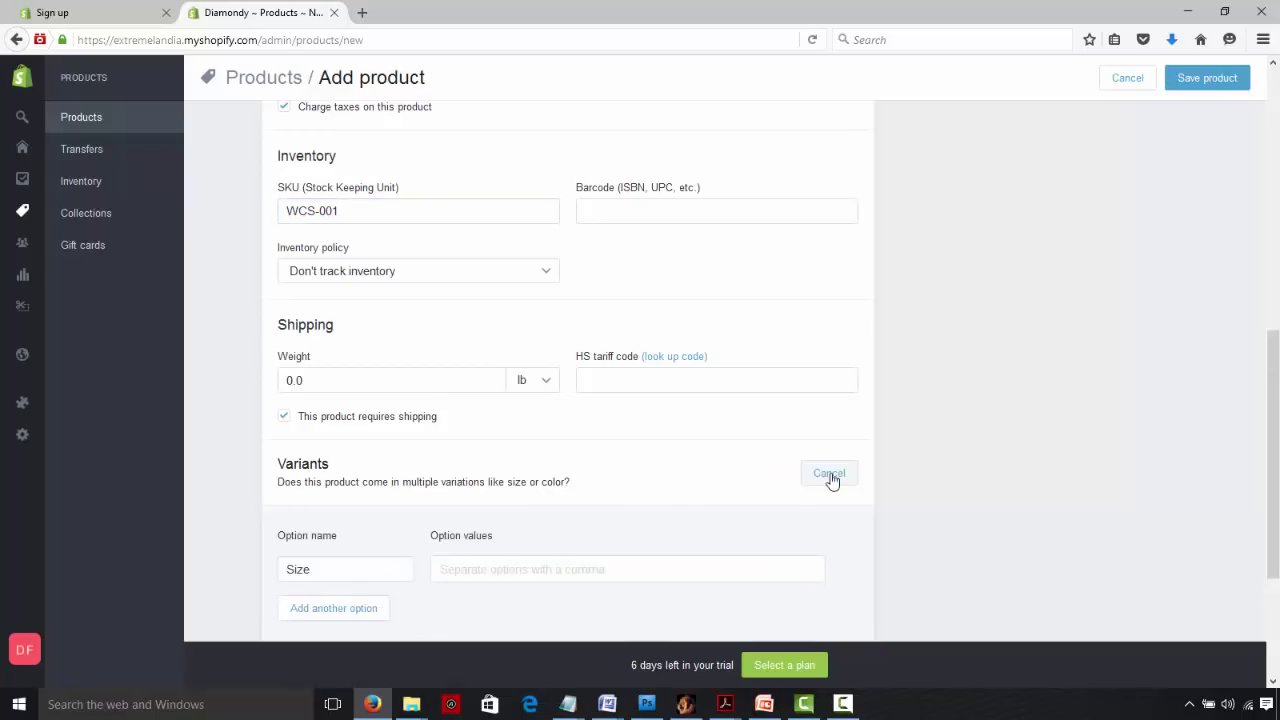
pyautogui.moveTo(1278, 316); pyautogui.dragTo(1276, 578)
pyautogui.scroll(-2, 1275, 571)
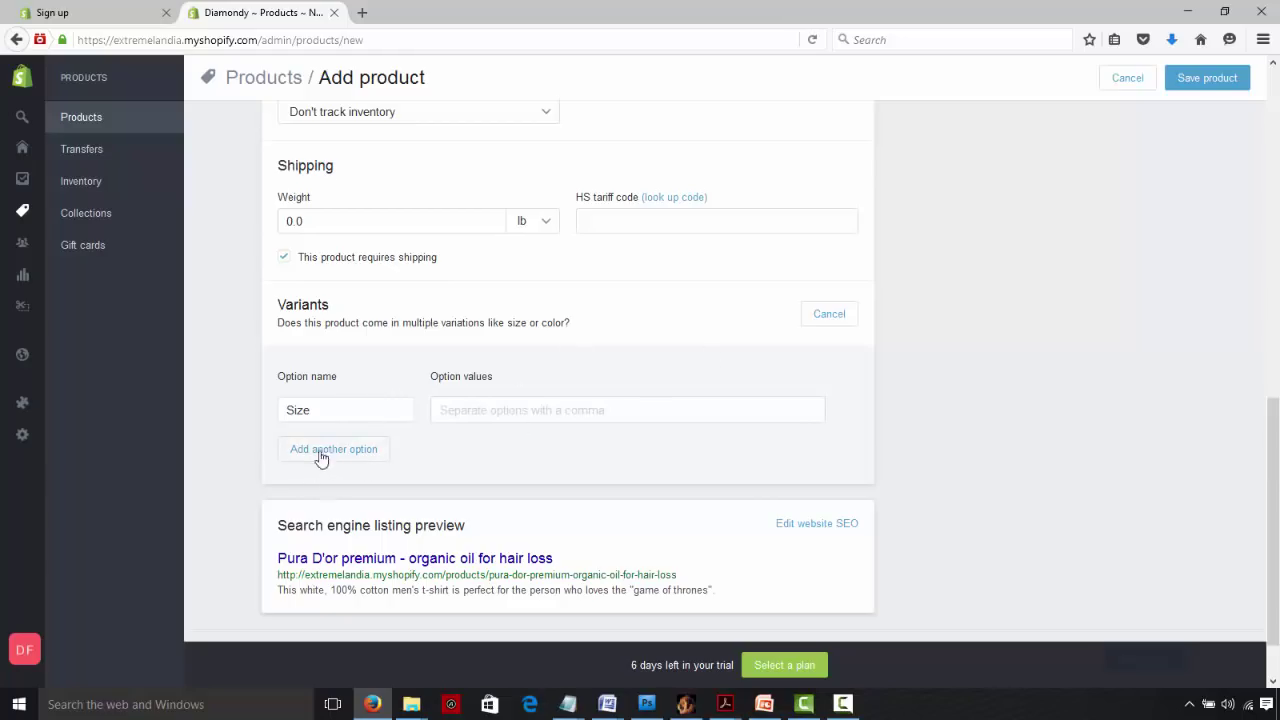
pyautogui.rightClick(434, 452)
pyautogui.click(370, 468)
pyautogui.scroll(8, 1171, 275)
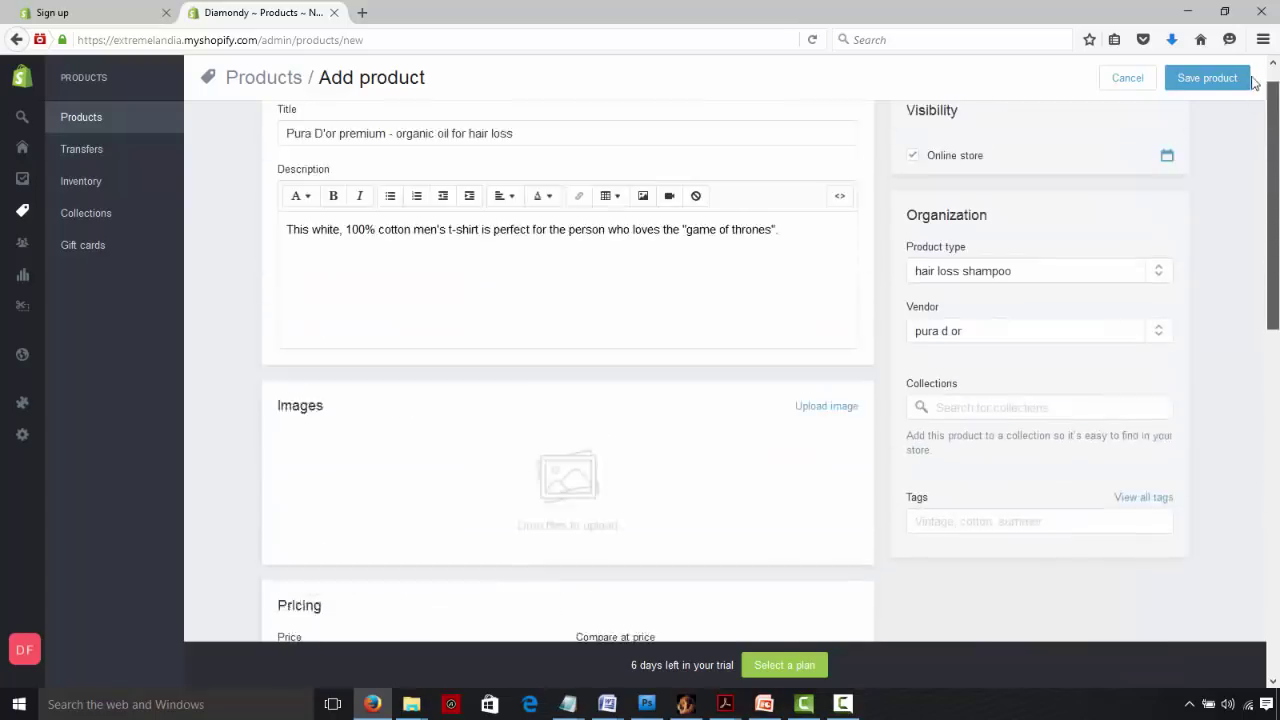
pyautogui.scroll(-3, 1246, 143)
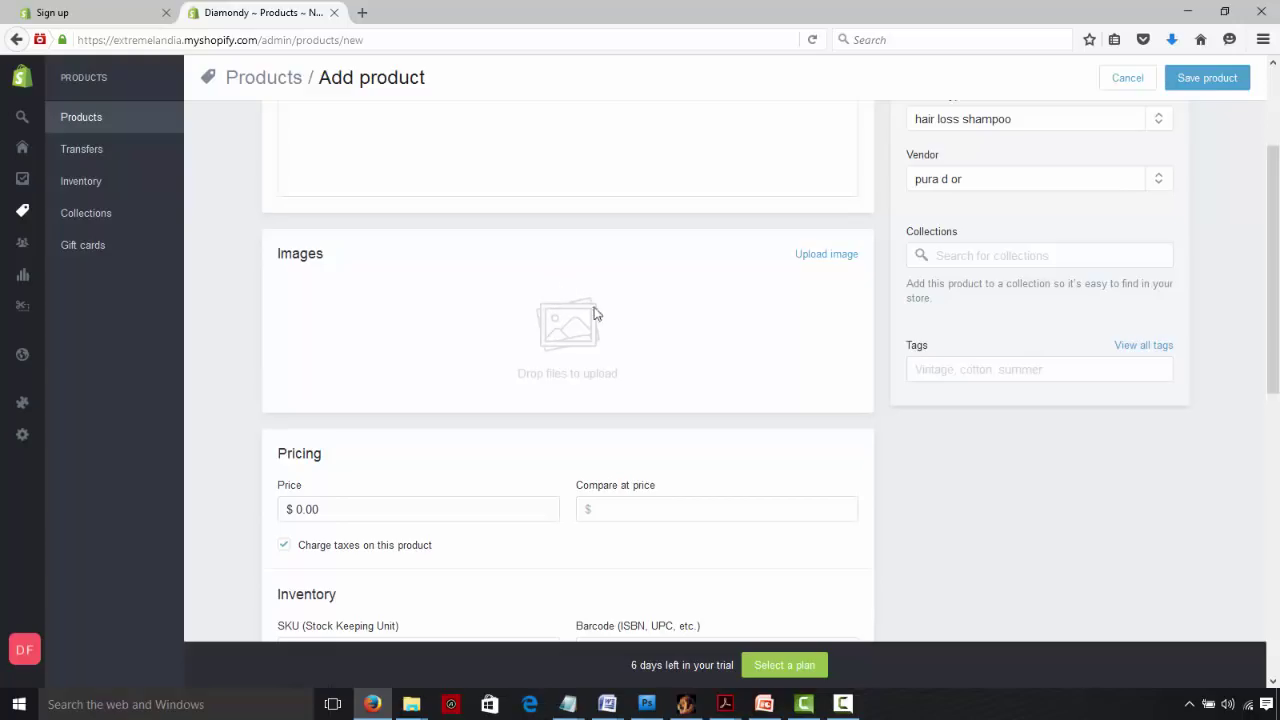
pyautogui.click(812, 256)
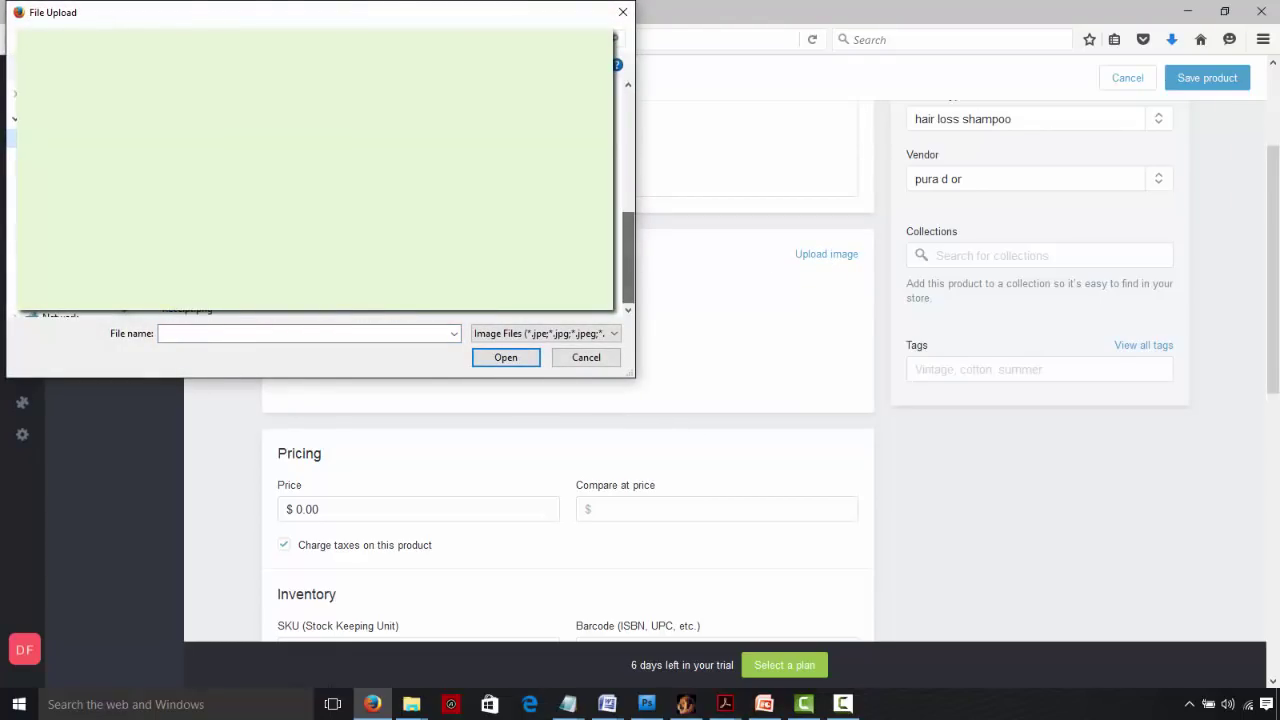
pyautogui.click(200, 290)
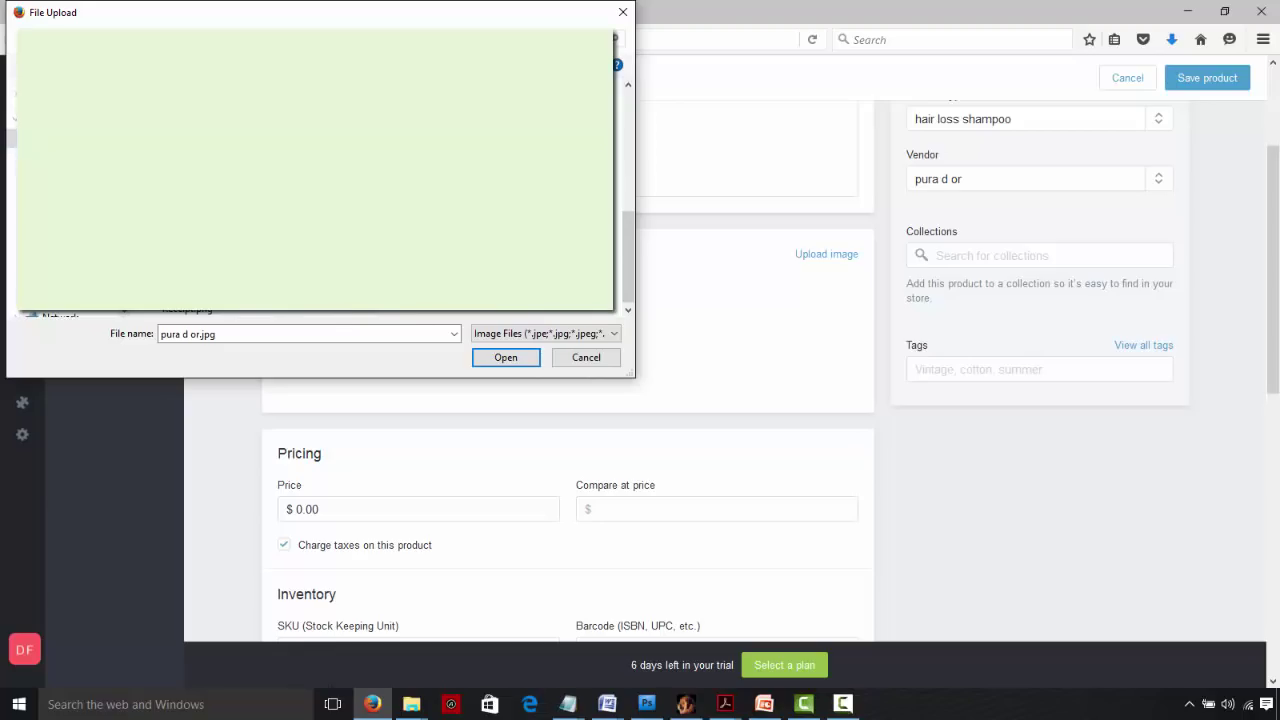
pyautogui.click(611, 357)
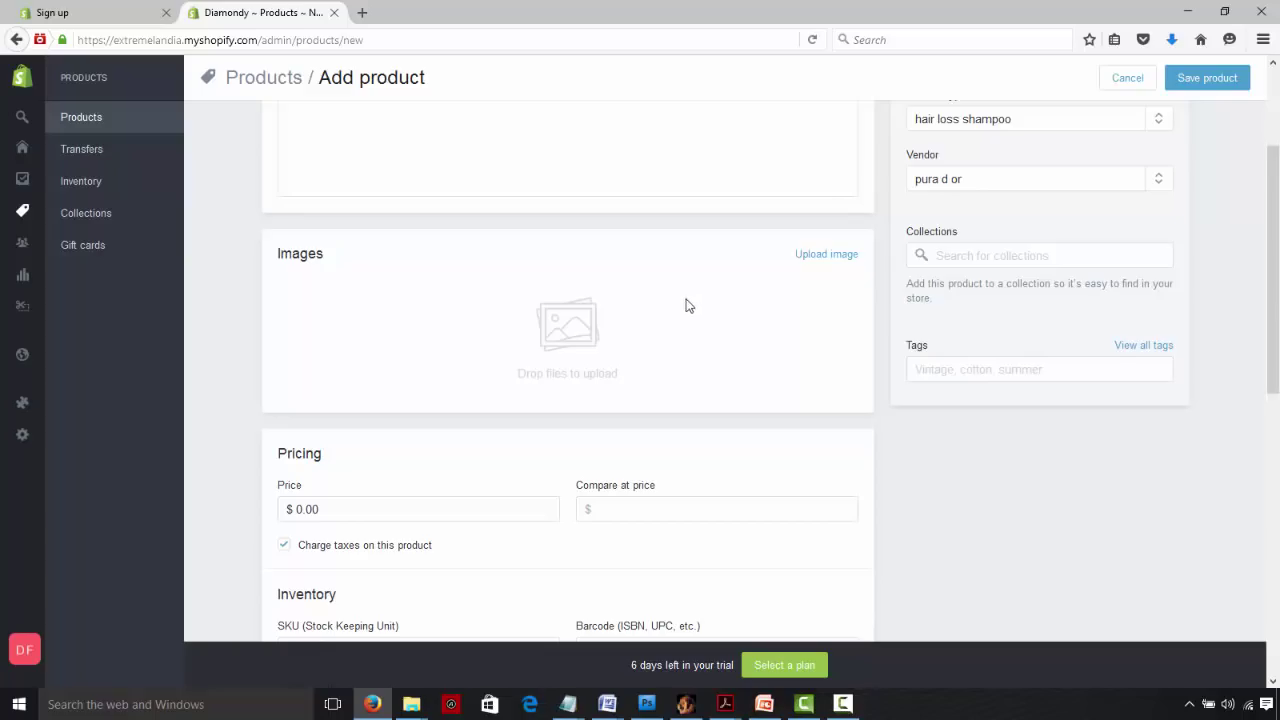
# Step: Expand the search engine listing preview to edit page title, meta description and URL handle
pyautogui.moveTo(1273, 358); pyautogui.dragTo(1275, 640)
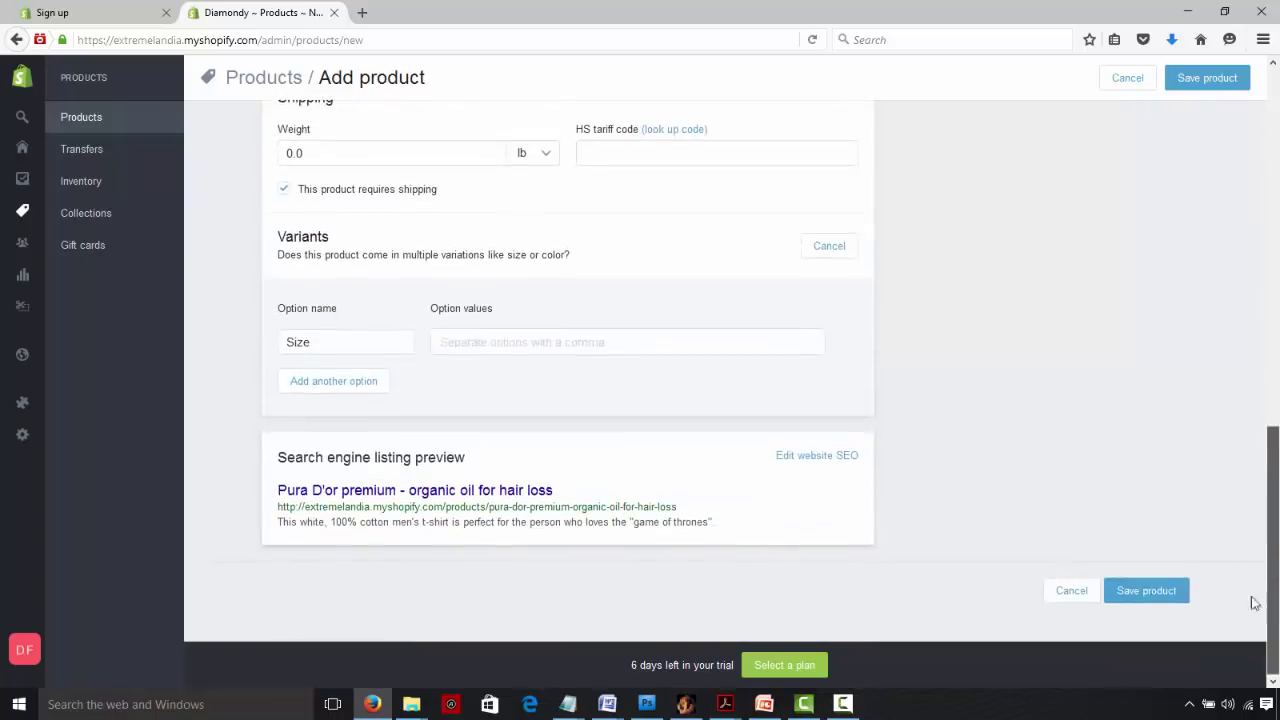
pyautogui.click(818, 458)
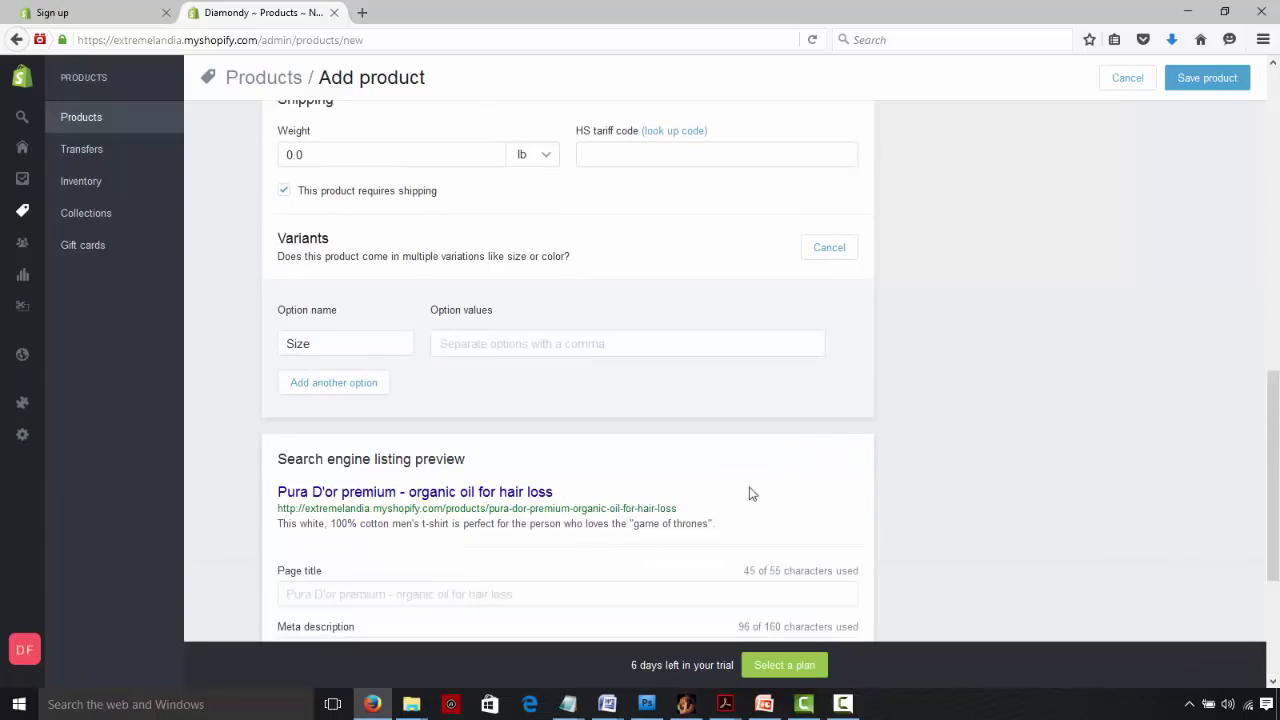
pyautogui.scroll(-3, 1240, 466)
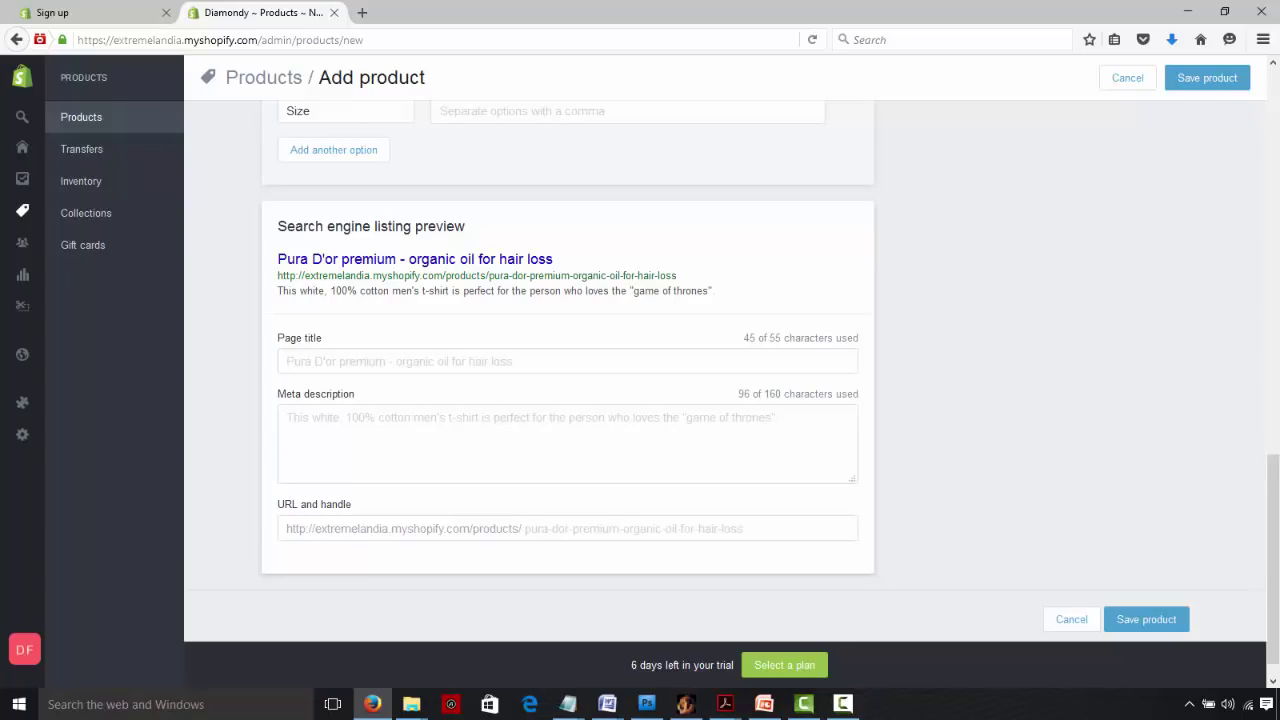
# Step: Change the price from 0.00 to 25.99
pyautogui.moveTo(1277, 527); pyautogui.dragTo(1277, 262)
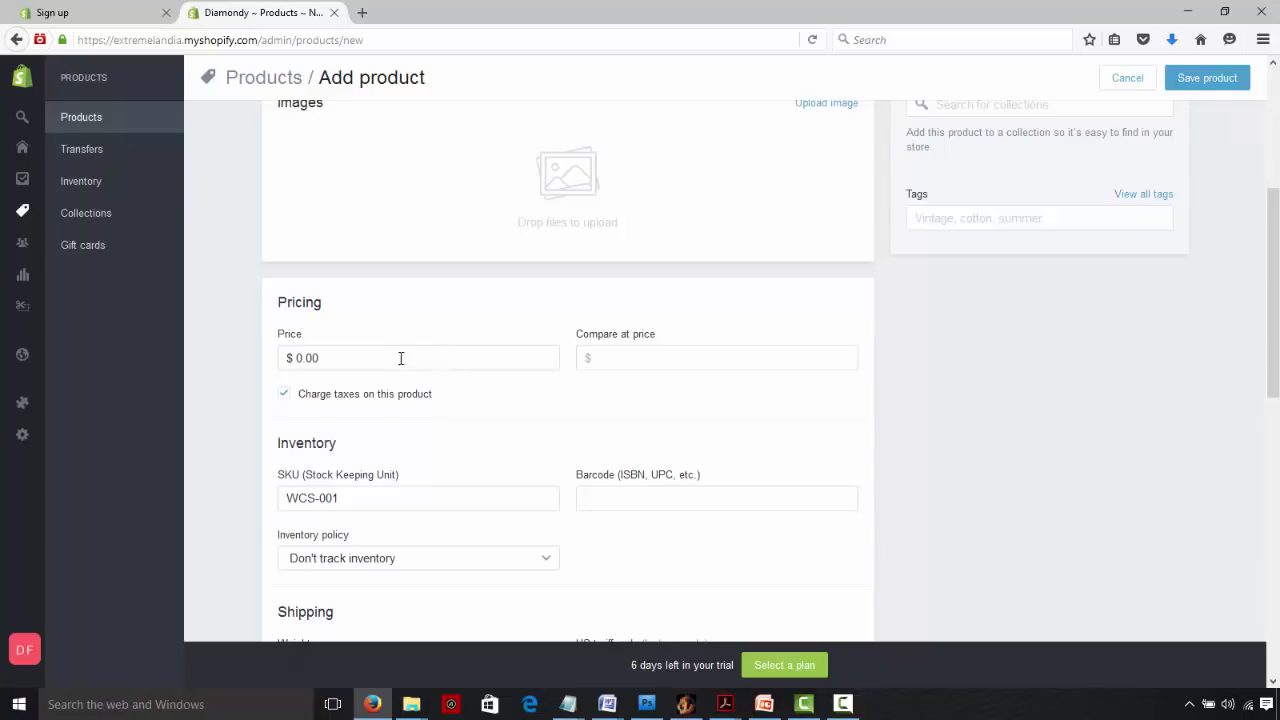
pyautogui.click(344, 355)
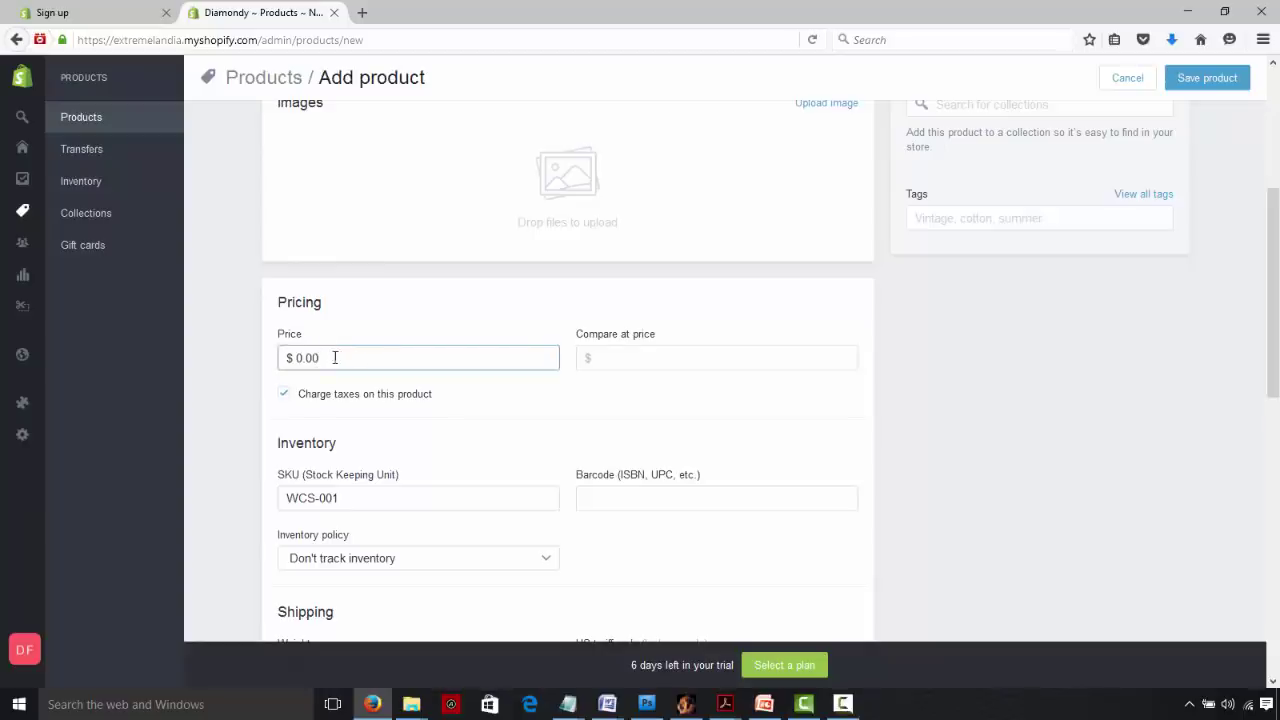
pyautogui.press('BackSpace')
pyautogui.press('BackSpace')
pyautogui.press('BackSpace')
pyautogui.press('BackSpace')
pyautogui.write('25.99')
pyautogui.click(1267, 328)
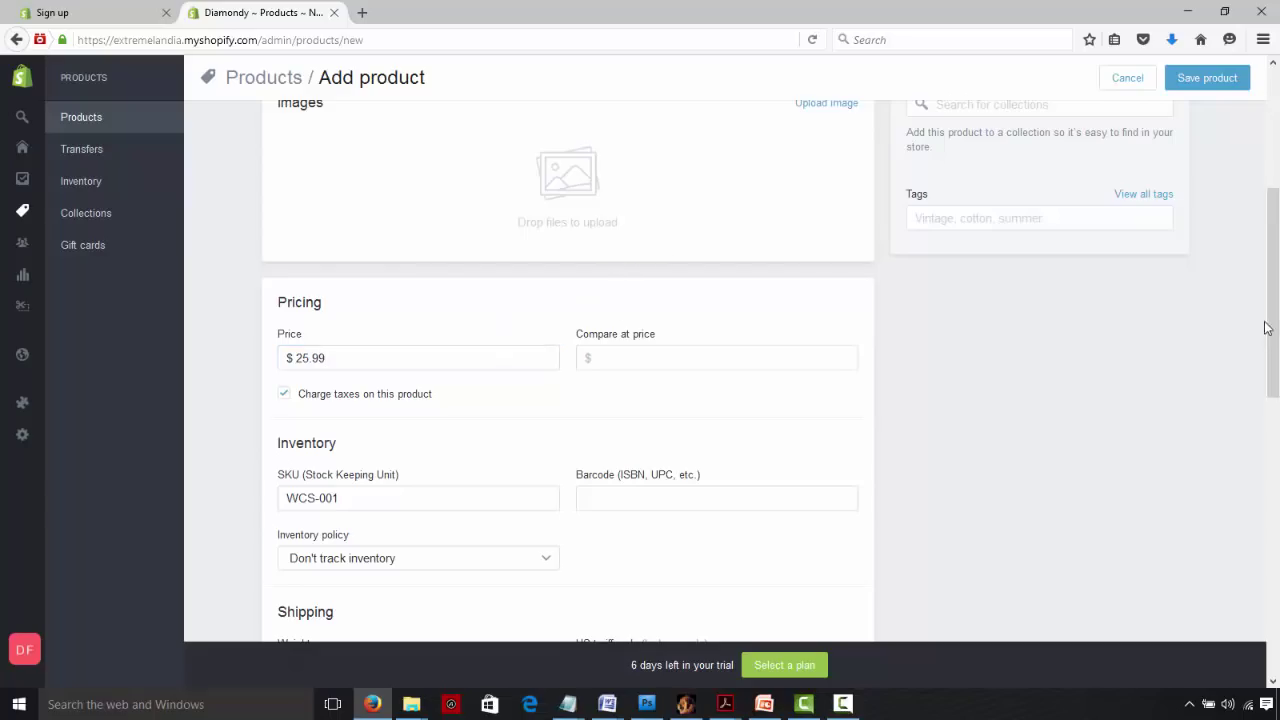
pyautogui.moveTo(1267, 328); pyautogui.dragTo(1277, 160)
pyautogui.moveTo(1277, 208); pyautogui.dragTo(1272, 481)
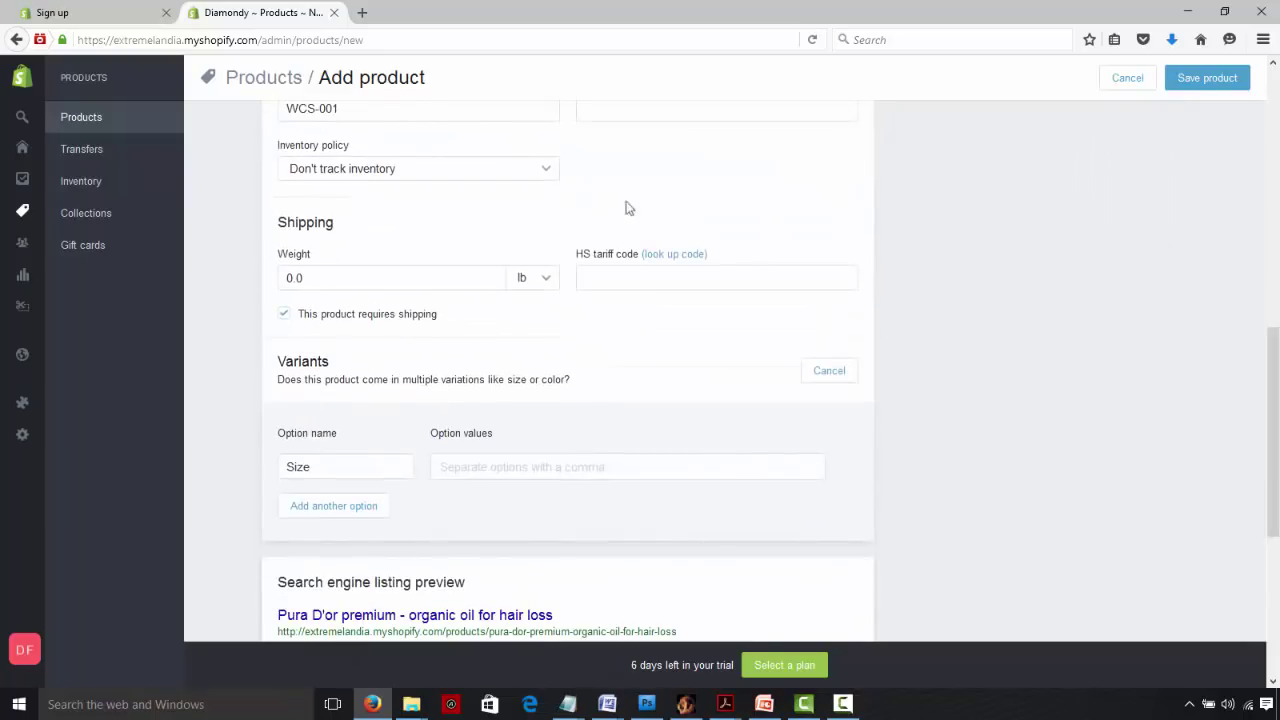
pyautogui.click(1275, 133)
pyautogui.click(1275, 133)
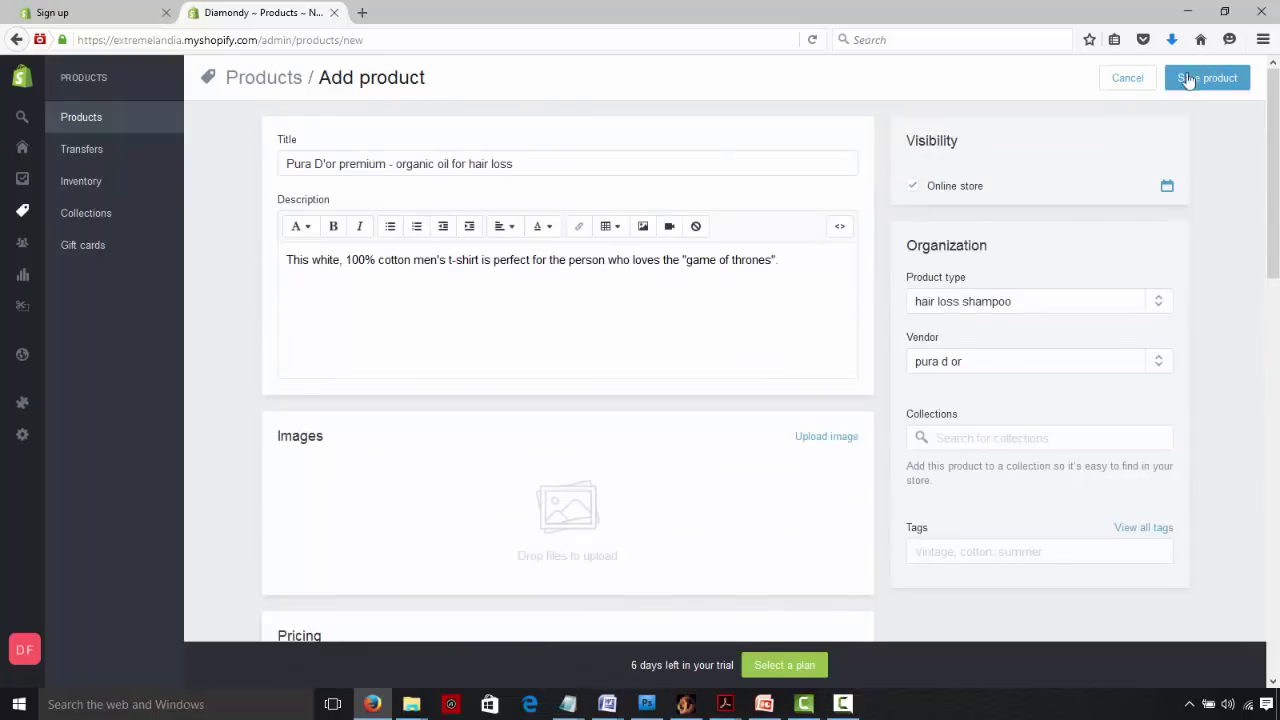